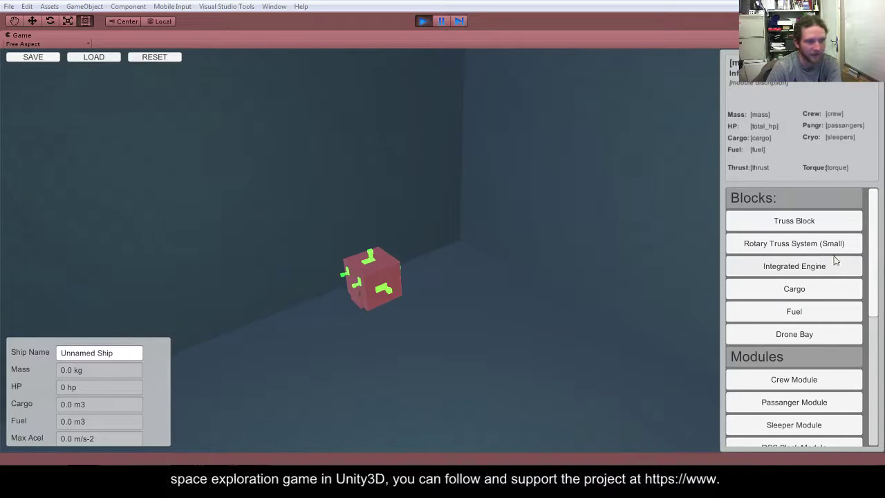
- Inspect the Truss Block and small Rotary Truss System details, and preview how the rotary truss attaches to the red starting block
mouse_move(873, 255)
mouse_down()
mouse_move(872, 335)
mouse_move(871, 207)
mouse_move(870, 381)
mouse_move(857, 247)
mouse_move(870, 315)
mouse_move(867, 242)
mouse_up()
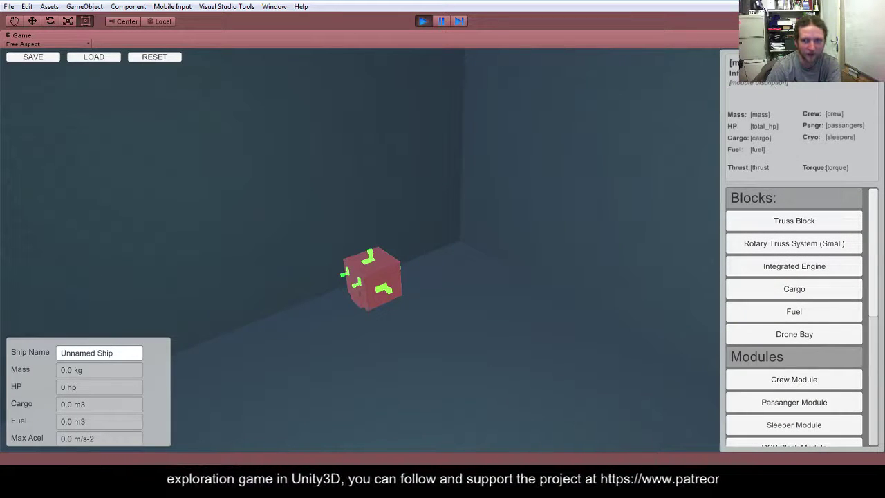
click(797, 228)
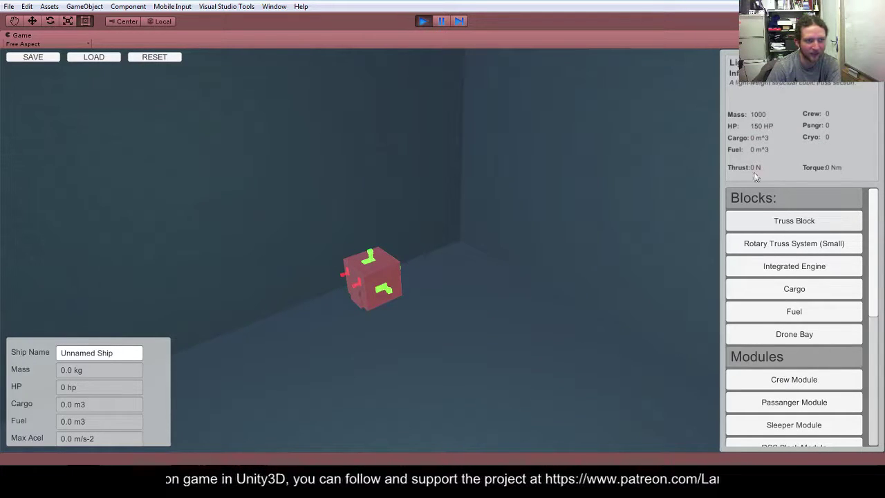
click(785, 250)
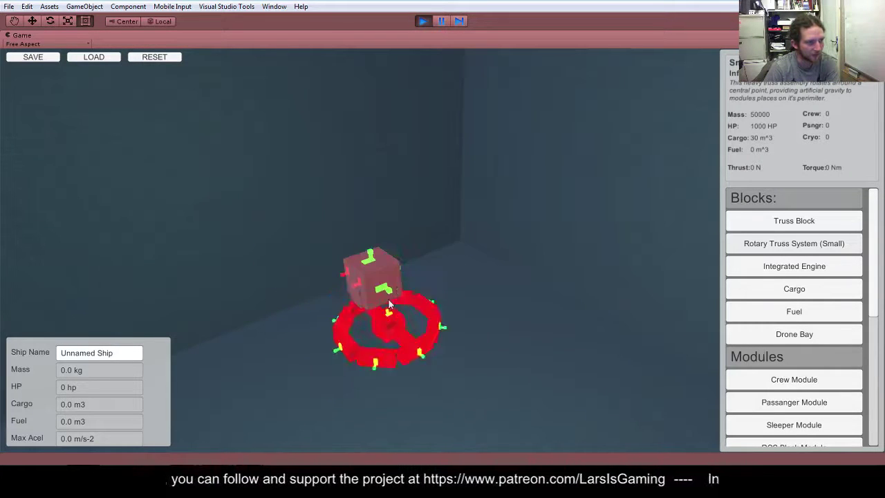
drag(340, 366, 684, 361)
drag(415, 360, 695, 355)
drag(474, 351, 607, 368)
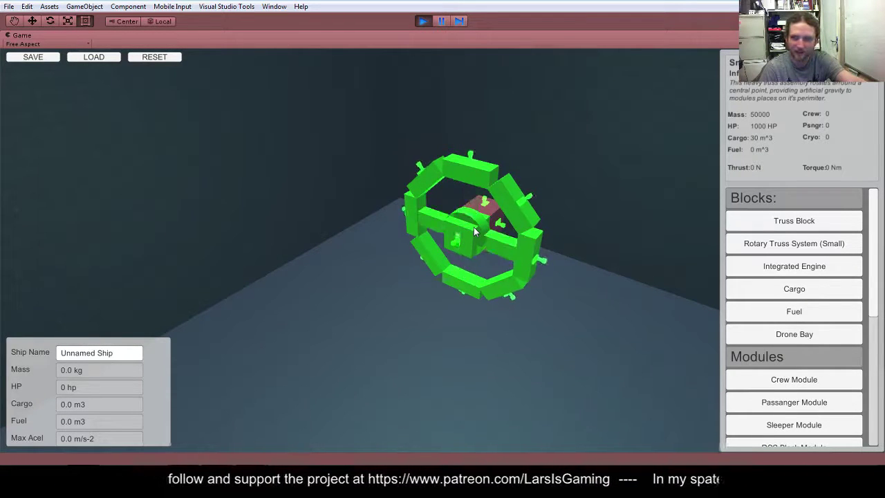
drag(474, 309, 200, 307)
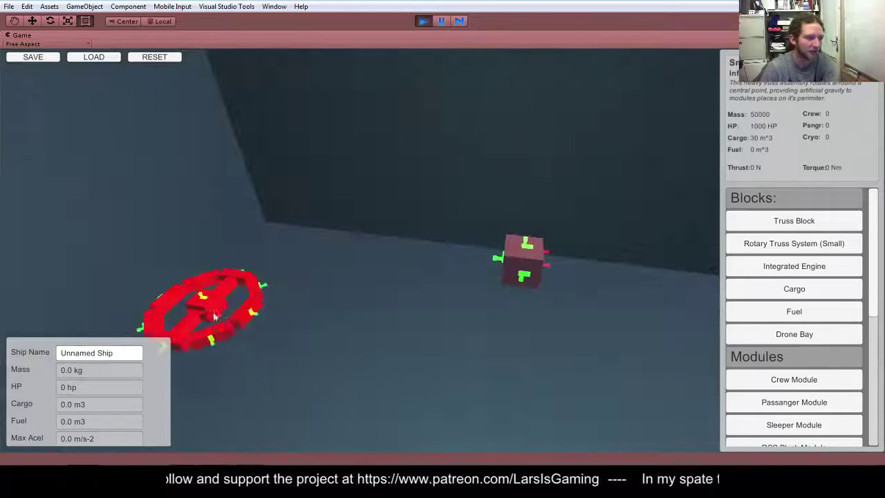
drag(407, 318, 313, 315)
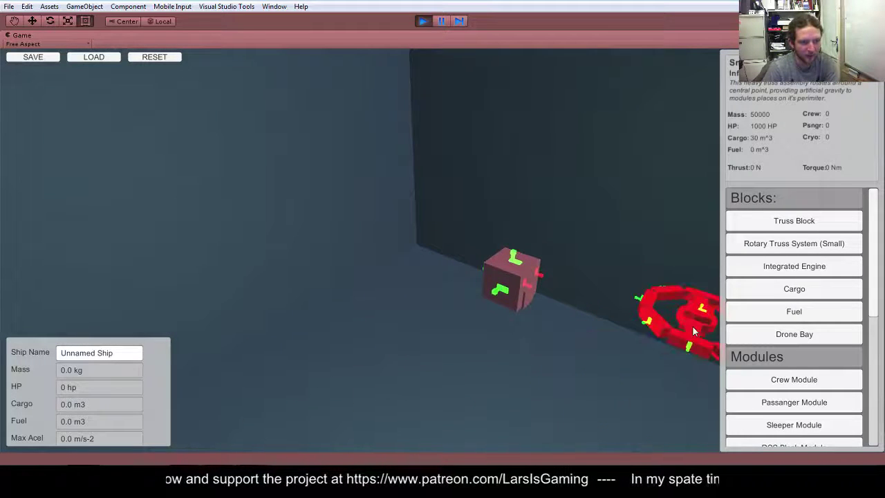
- Attach a Truss Block to the red starting block, in line with it as the start of the ship's spine
click(785, 228)
drag(579, 350, 683, 364)
click(497, 249)
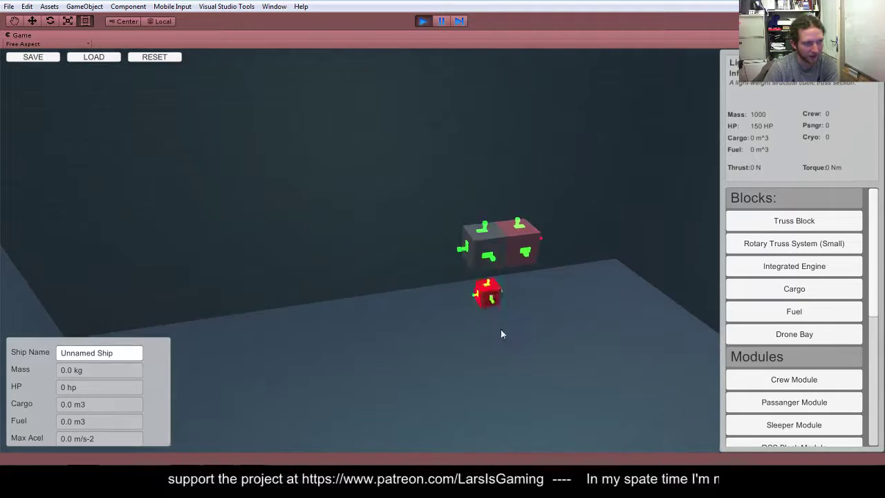
- Attach an Integrated Engine to the free end of the Truss Block, opposite the red starting block
click(791, 274)
drag(464, 351, 652, 328)
click(449, 248)
drag(542, 292, 306, 300)
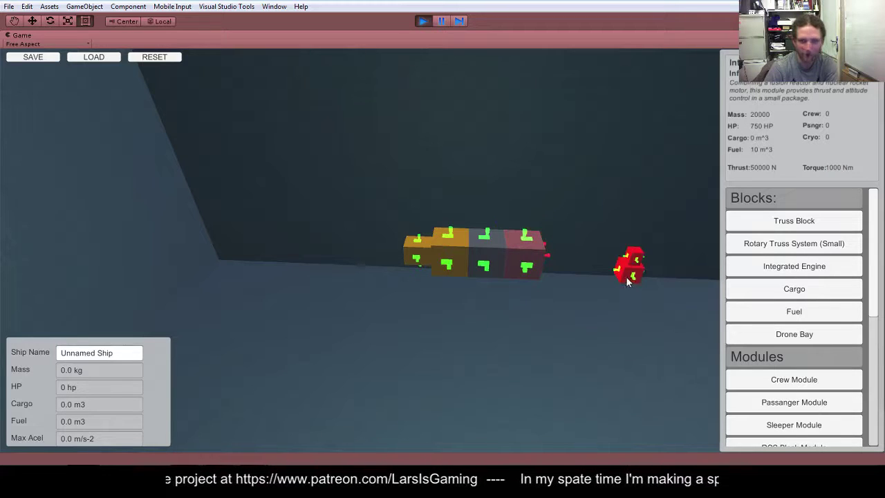
- Attach Cargo blocks to all four free sides of the Truss Block between the red block and the engine
click(785, 299)
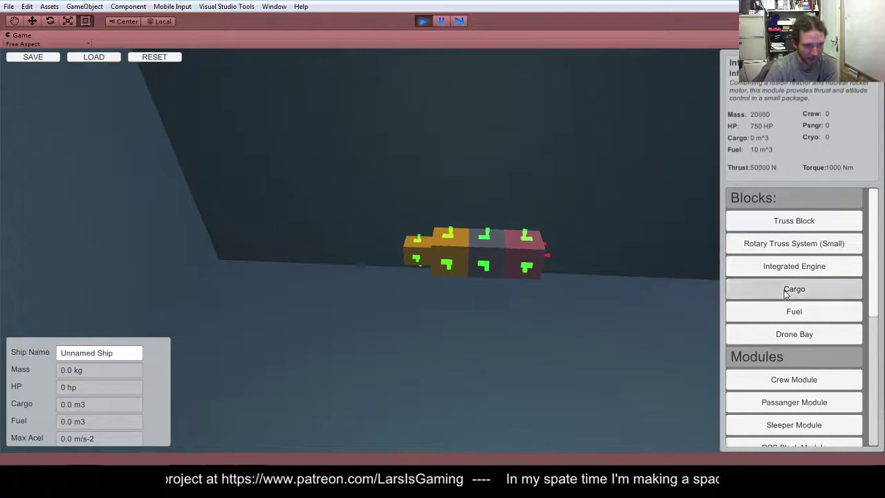
click(489, 242)
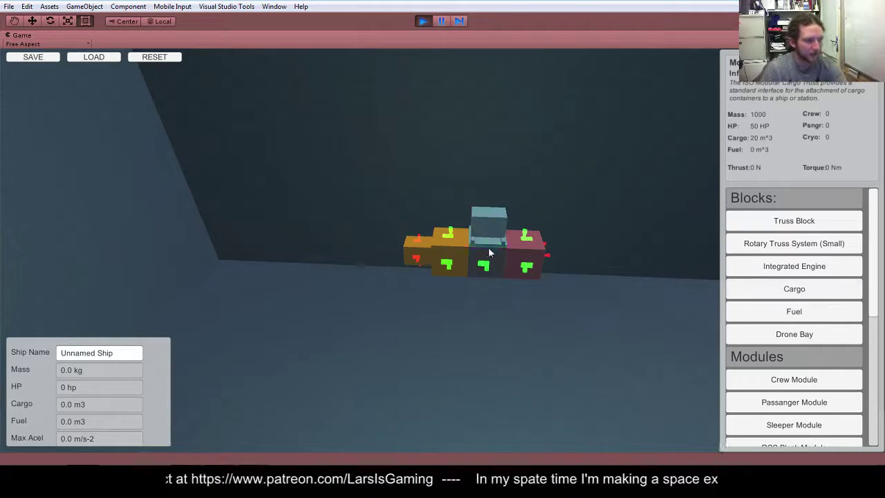
drag(487, 266, 340, 342)
drag(437, 279, 367, 318)
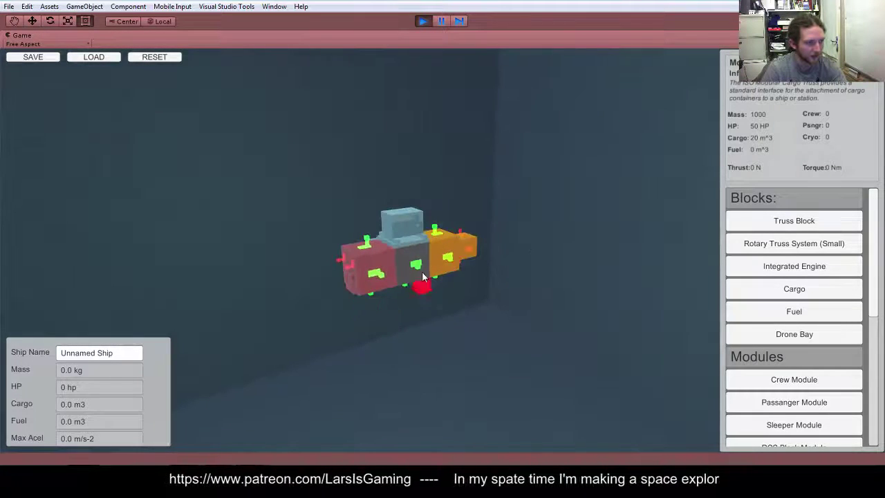
mouse_move(422, 269)
mouse_down()
mouse_move(402, 289)
mouse_move(407, 260)
mouse_up()
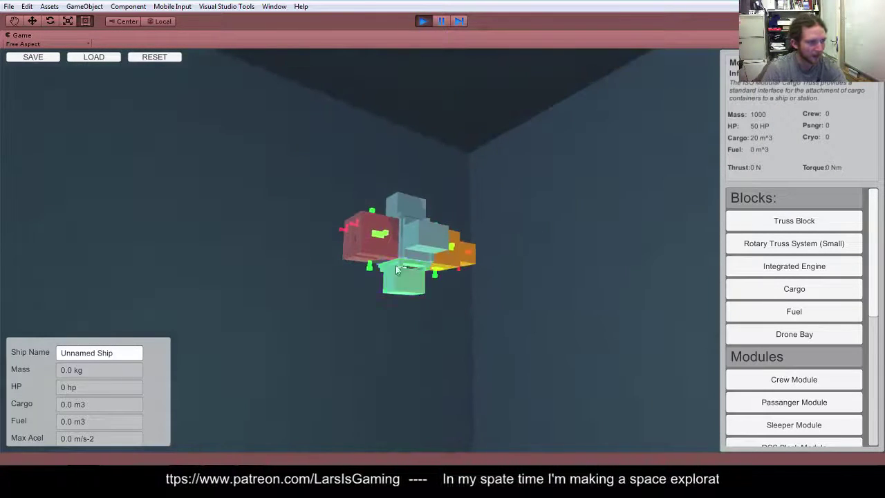
drag(349, 250, 270, 259)
scroll(285, 236, down, 2)
scroll(312, 236, up, 4)
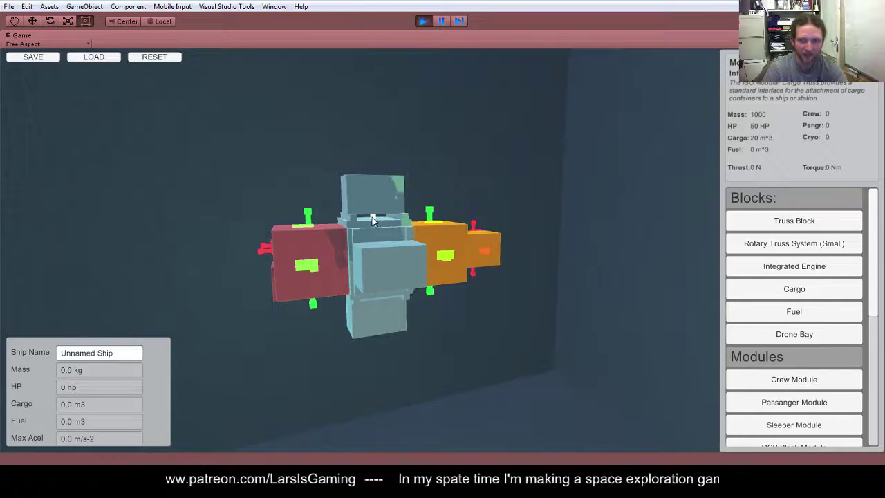
- Attach Fuel tanks to the top and underside of the Integrated Engine's large section
drag(502, 345, 393, 405)
click(769, 338)
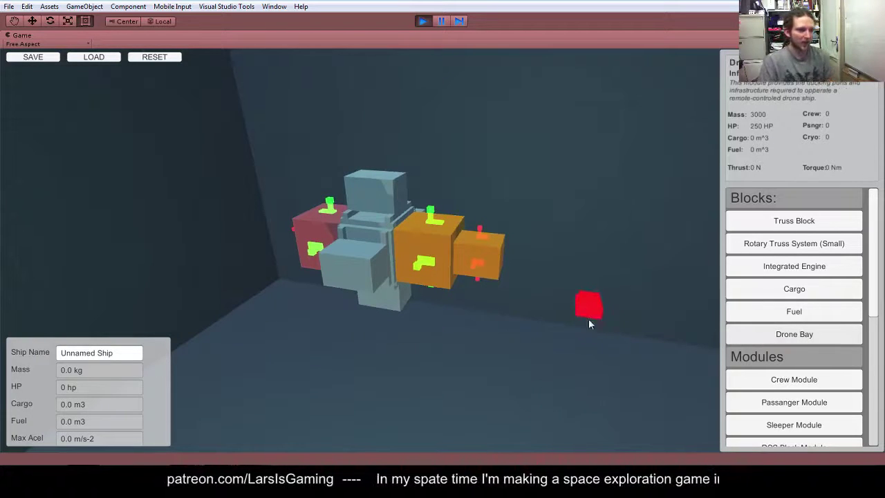
click(795, 315)
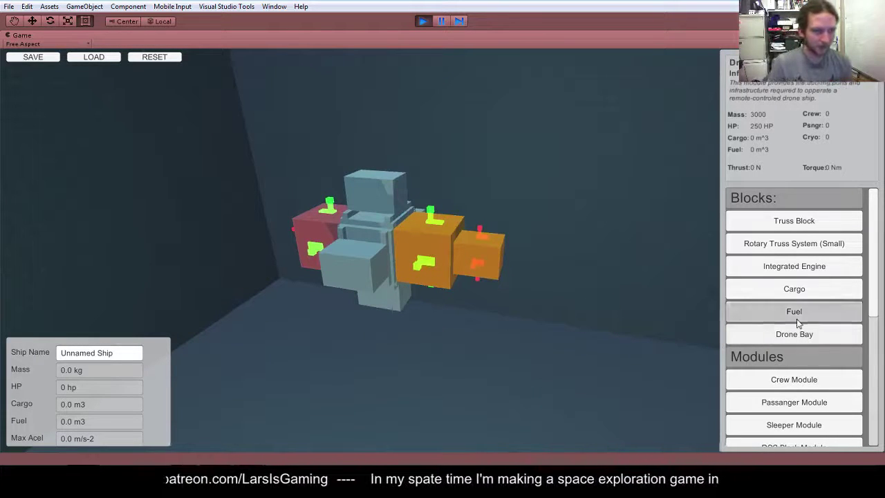
click(431, 221)
drag(428, 314, 422, 172)
click(432, 290)
drag(454, 360, 614, 449)
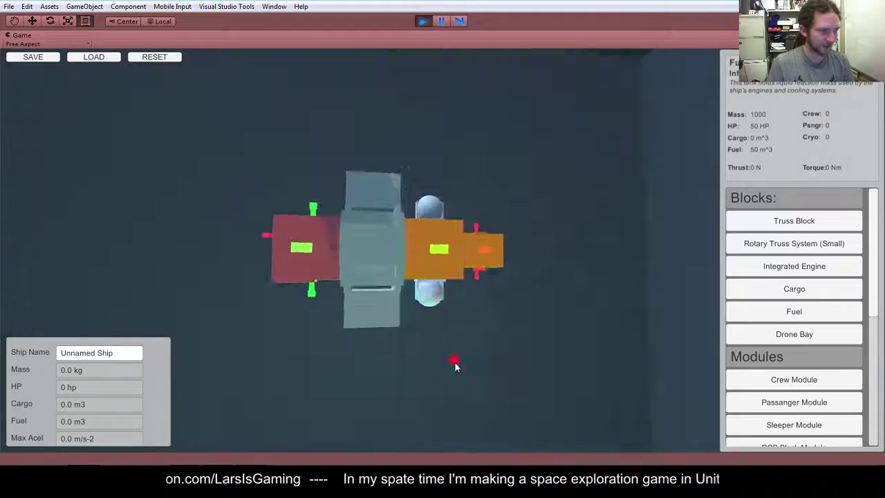
drag(458, 359, 478, 335)
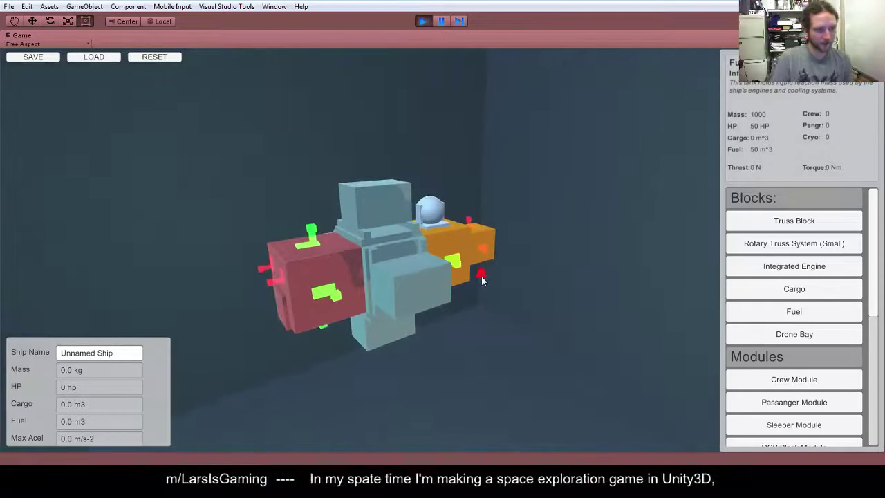
- Try the Crew Module on the red block's connectors and attach it to the block's top face
click(764, 290)
drag(458, 360, 350, 340)
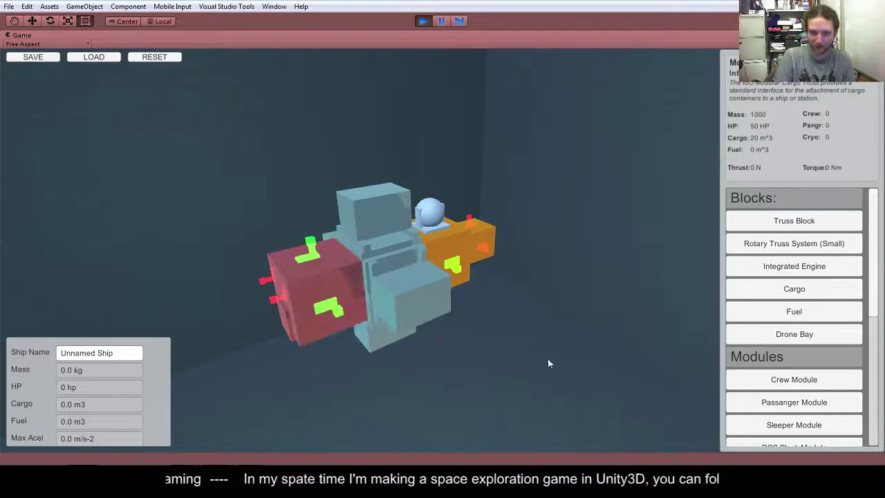
click(781, 379)
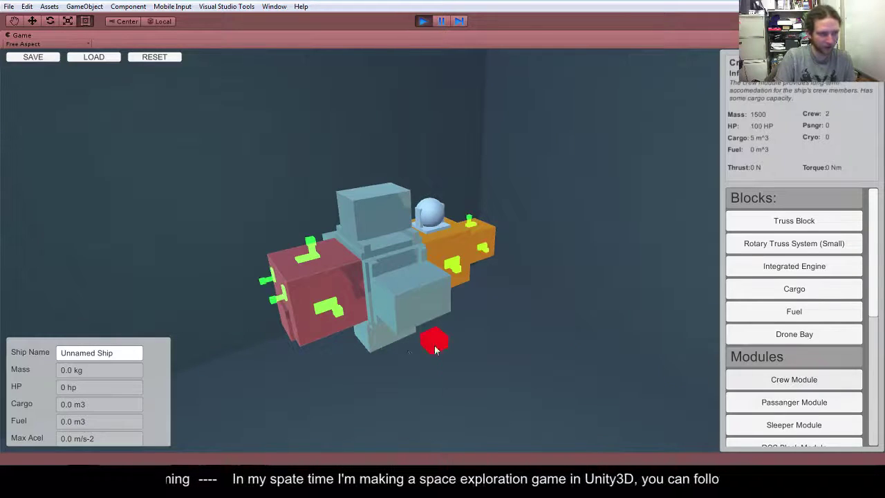
drag(278, 312, 414, 347)
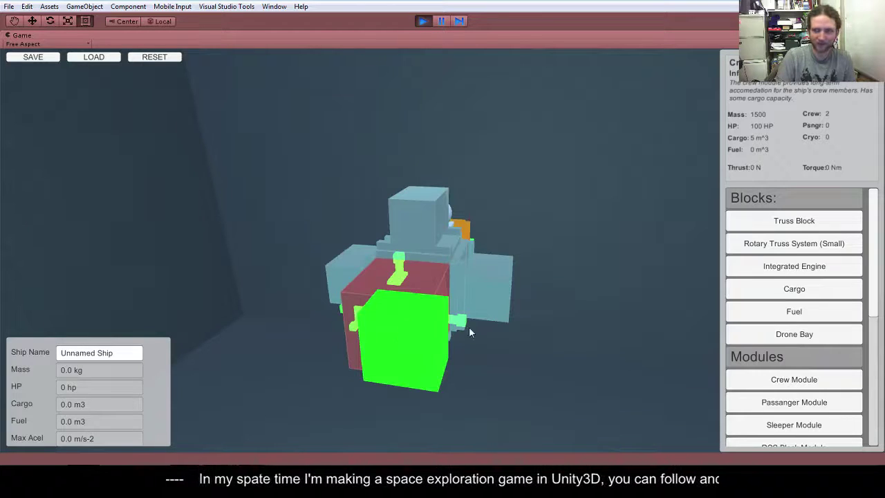
drag(468, 332, 322, 269)
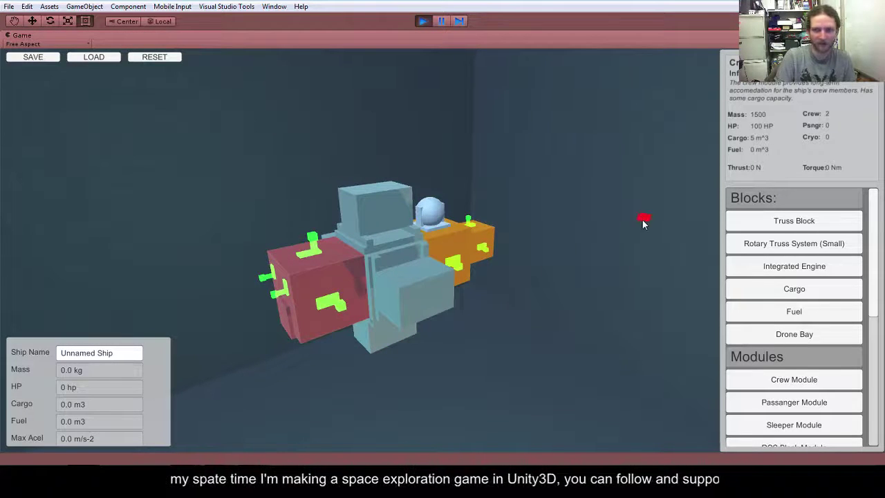
drag(327, 336, 392, 209)
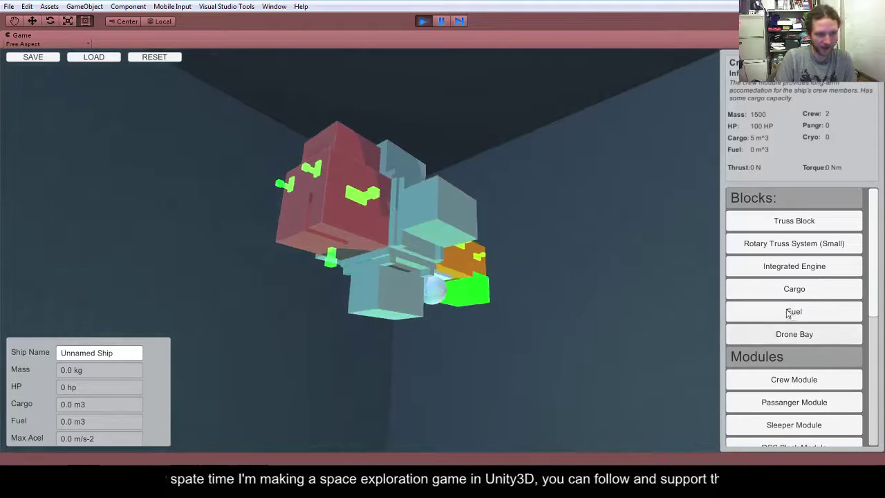
- Attach a Drone Bay to the underside of the red starting block
click(790, 334)
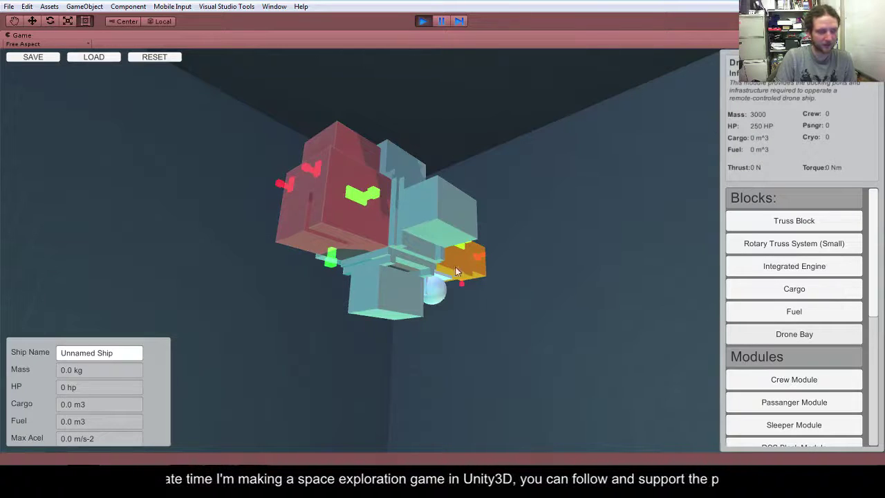
click(330, 259)
drag(376, 348, 676, 426)
drag(518, 391, 565, 401)
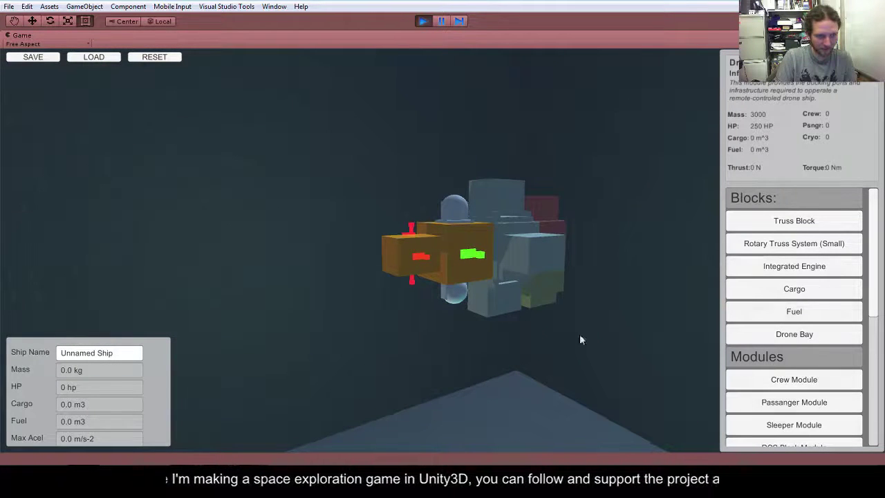
- Attach RCS Block Modules to both sides of the engine's small rear section and both sides of the red block
scroll(531, 330, up, 2)
scroll(529, 321, down, 4)
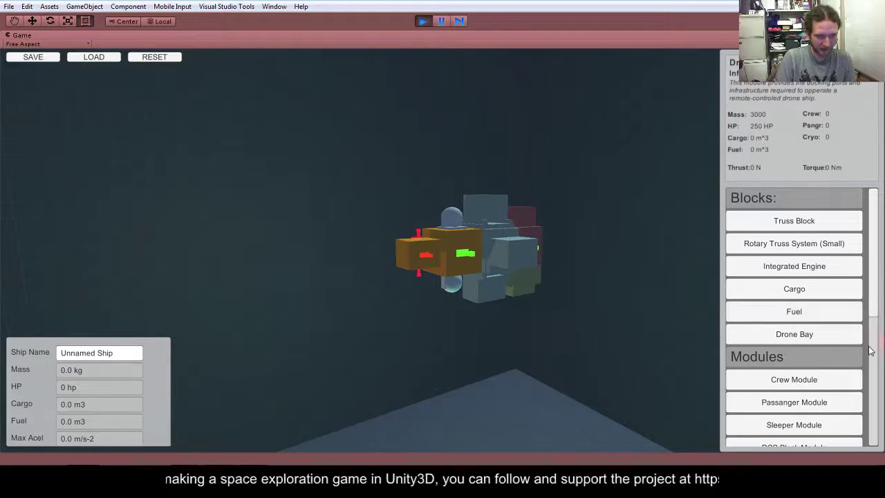
scroll(873, 327, down, 3)
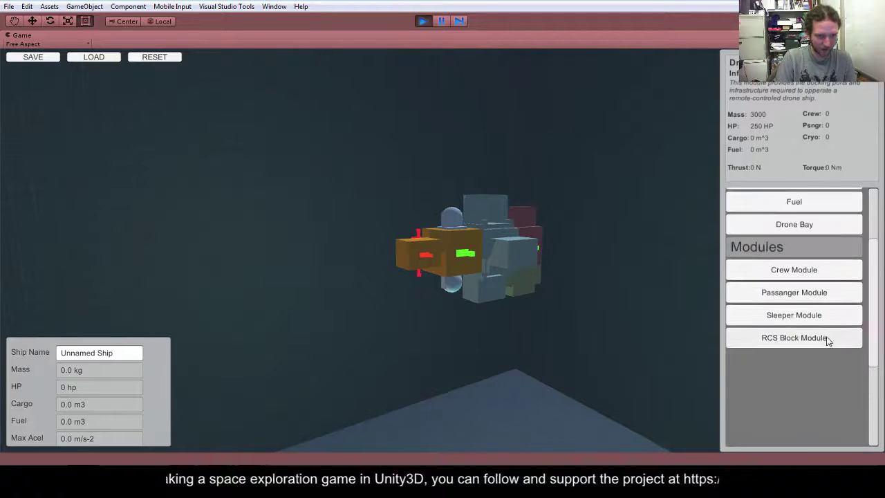
click(825, 338)
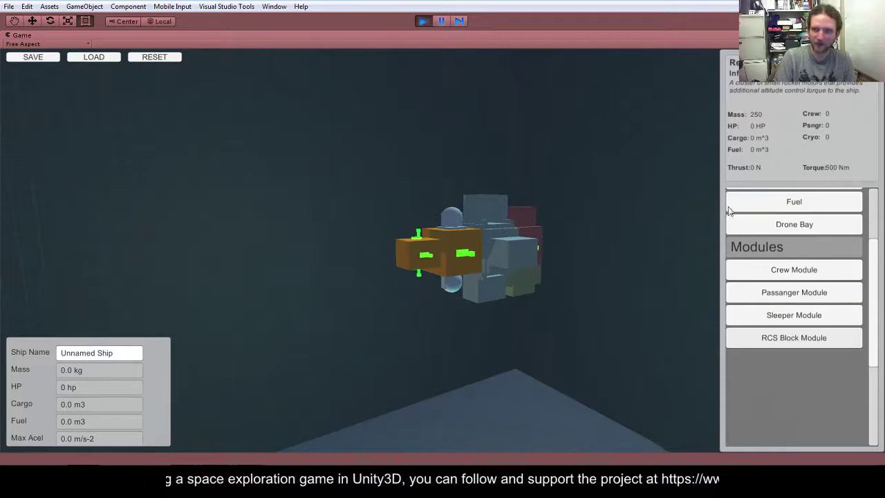
drag(526, 337, 436, 384)
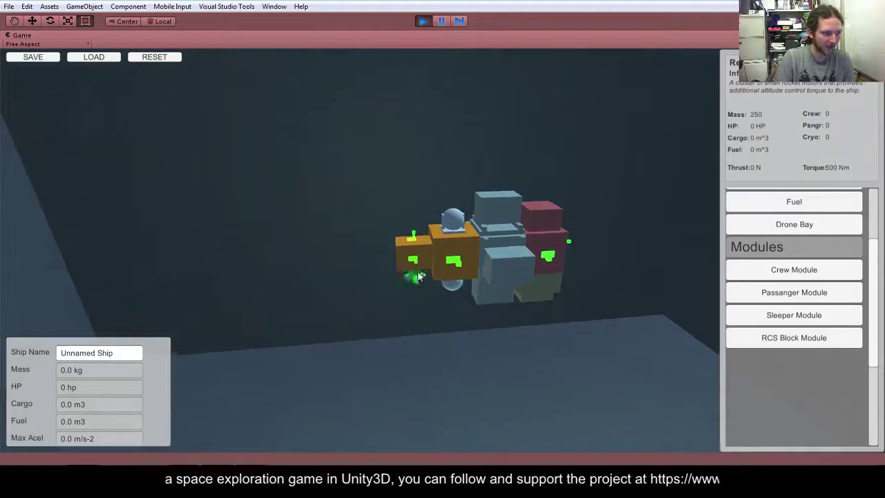
drag(417, 268, 638, 351)
drag(475, 351, 554, 306)
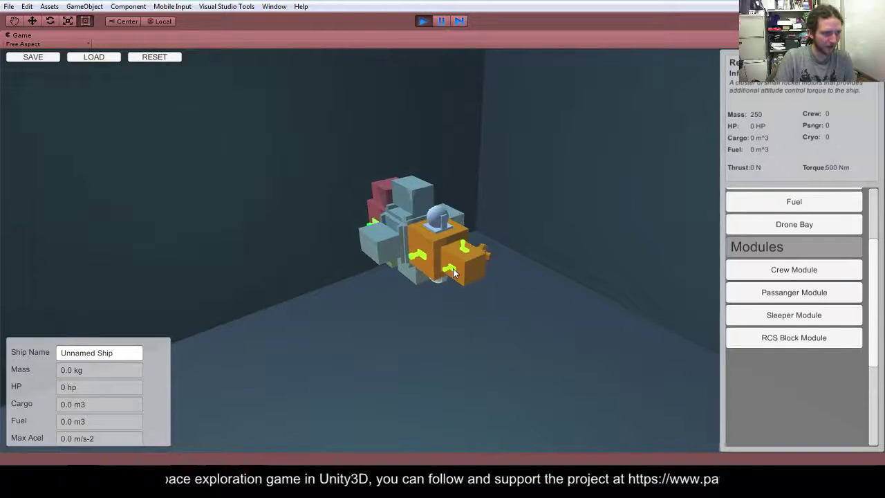
drag(445, 275, 472, 351)
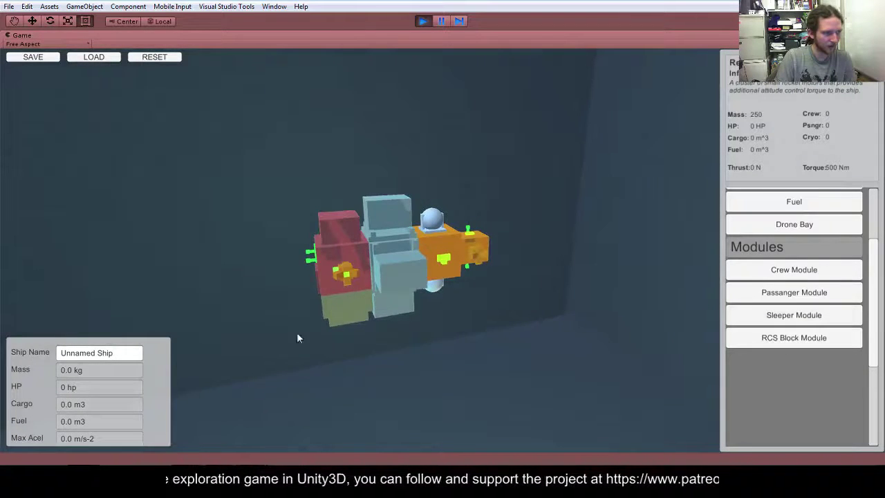
drag(287, 342, 549, 324)
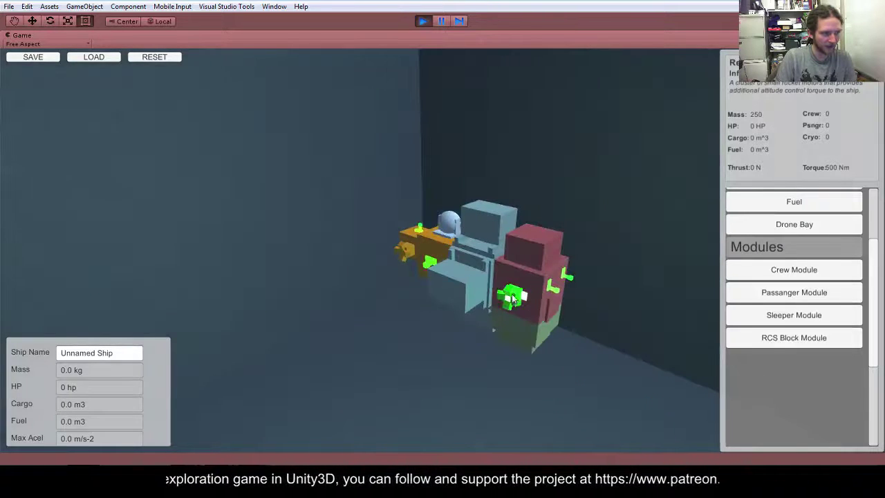
drag(608, 341, 358, 374)
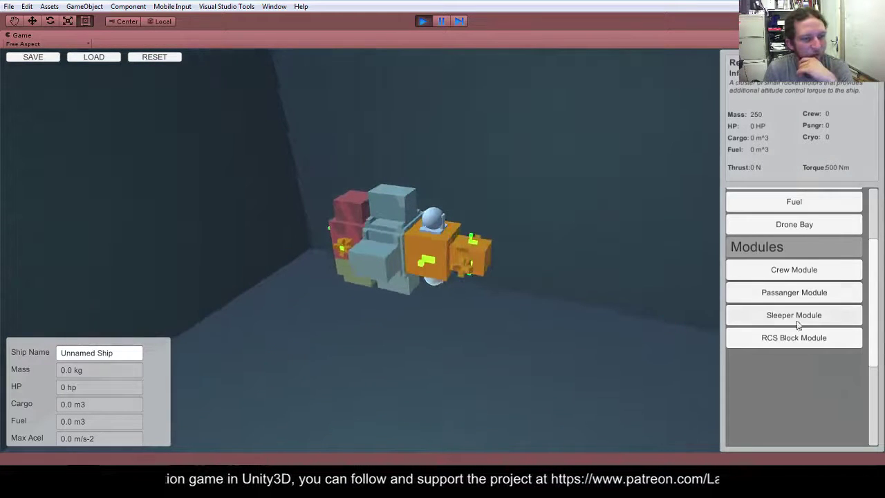
- Display the module information for the Rotary Truss System (Small) in the parts list
scroll(784, 325, up, 1)
scroll(871, 310, up, 5)
click(778, 244)
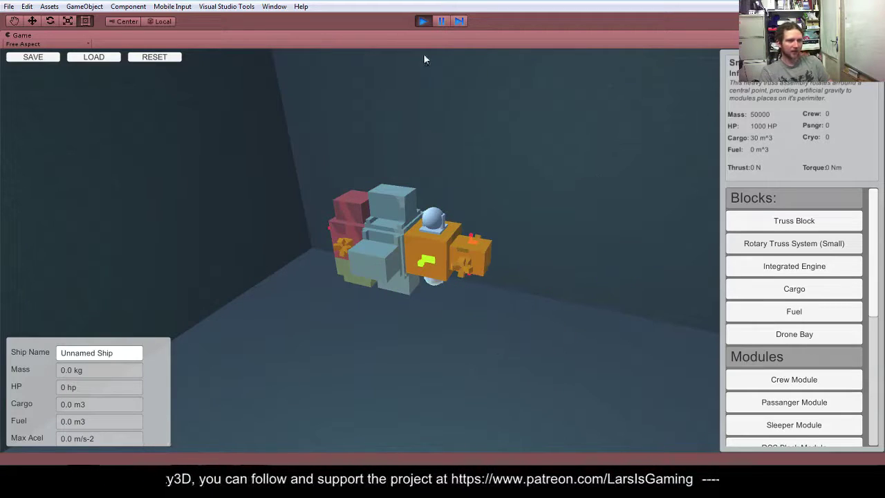
- Stop the play test and set the FuelBlock prefab's scale to 2 on X, Y and Z in Resources/Prefabs/Blocks
click(422, 22)
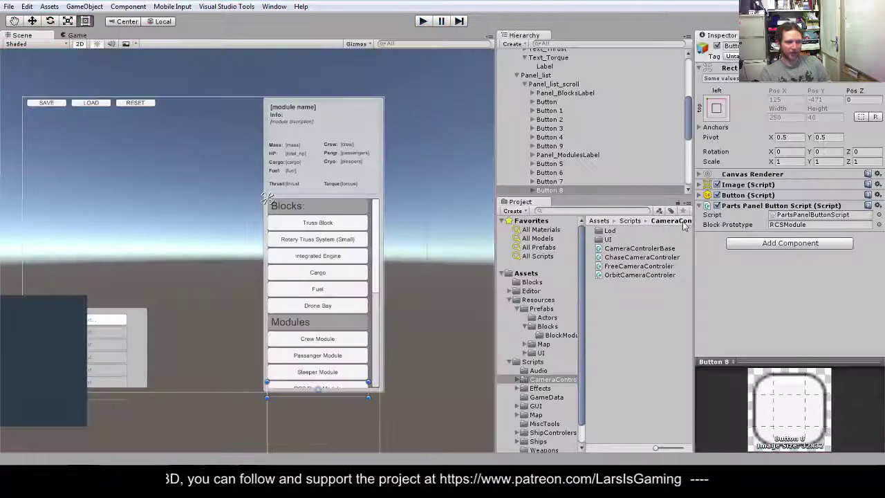
click(598, 220)
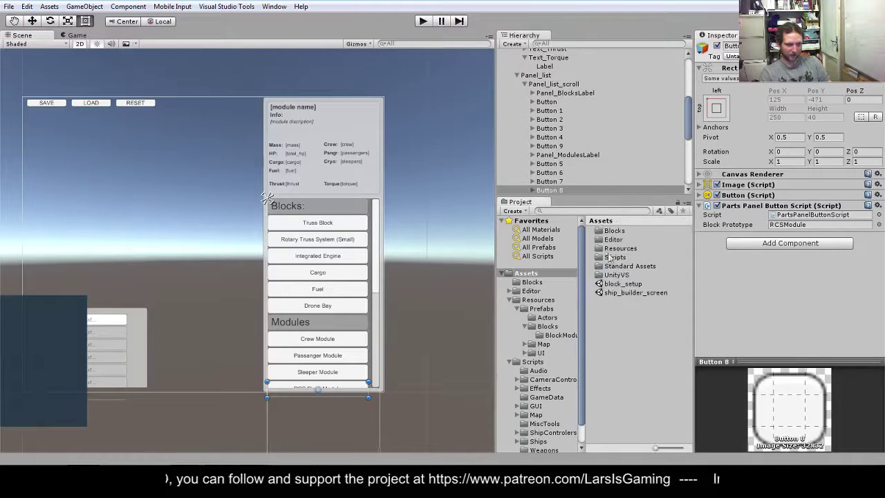
double_click(601, 250)
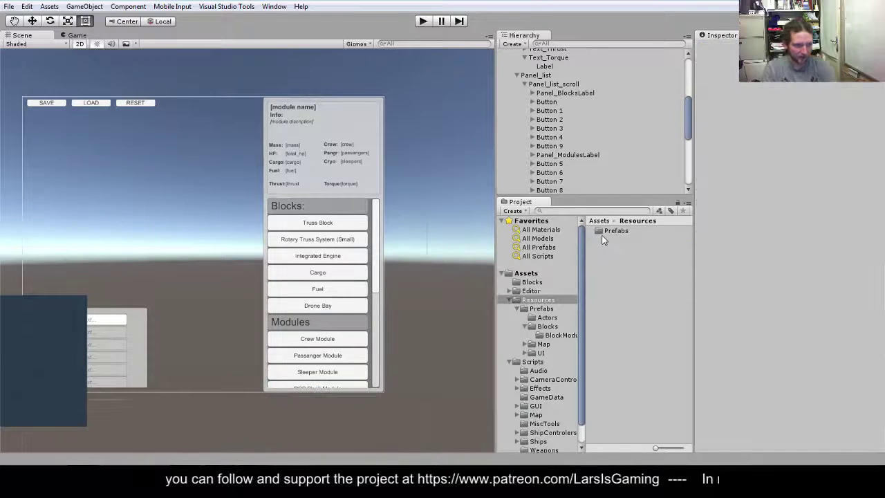
double_click(601, 233)
double_click(601, 240)
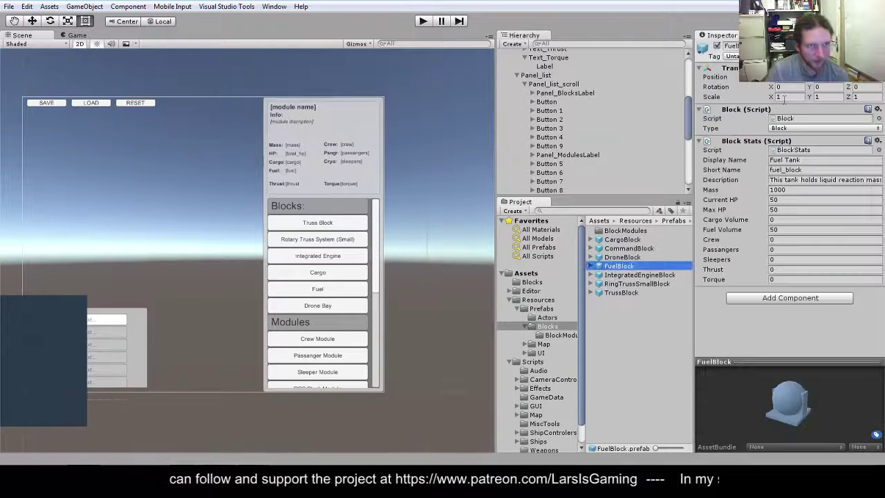
click(784, 97)
text(2)
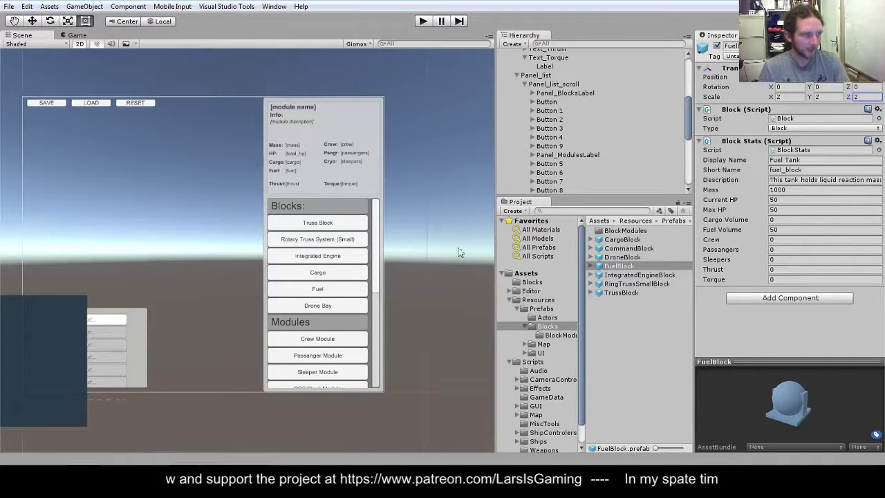
- Restart the play test and attach a Rotary Truss System (Small) to the red starting block
click(517, 76)
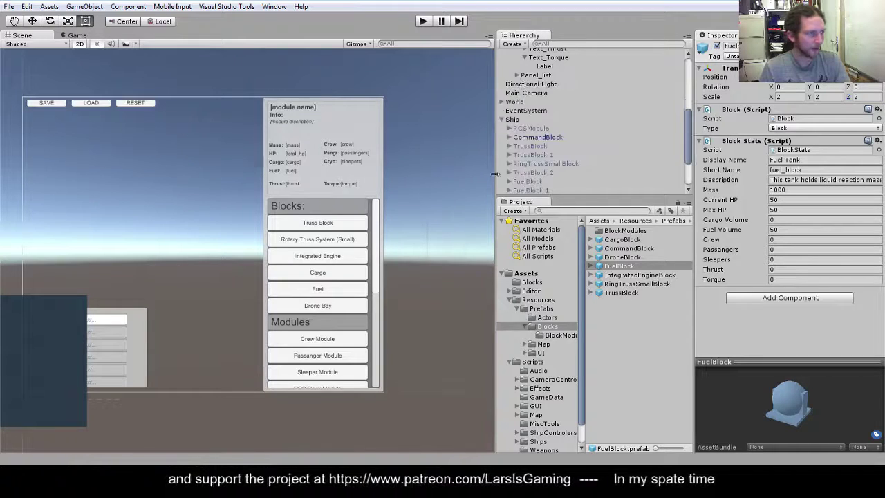
scroll(518, 131, down, 3)
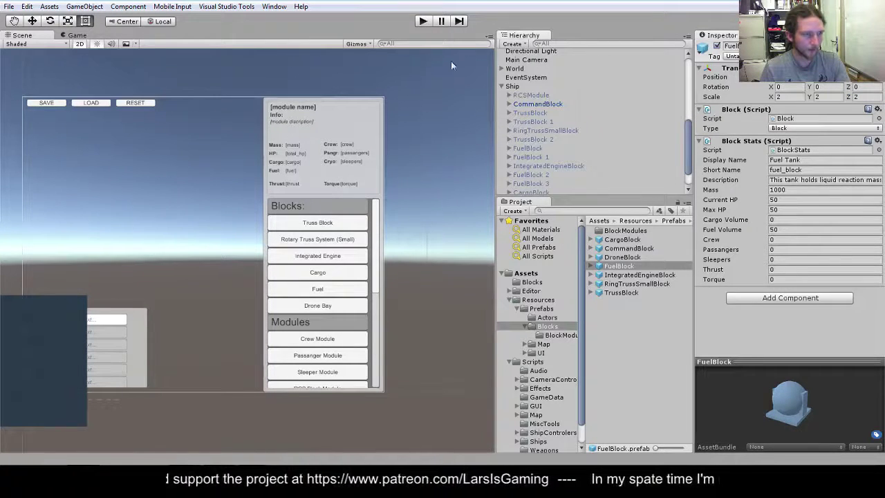
click(422, 22)
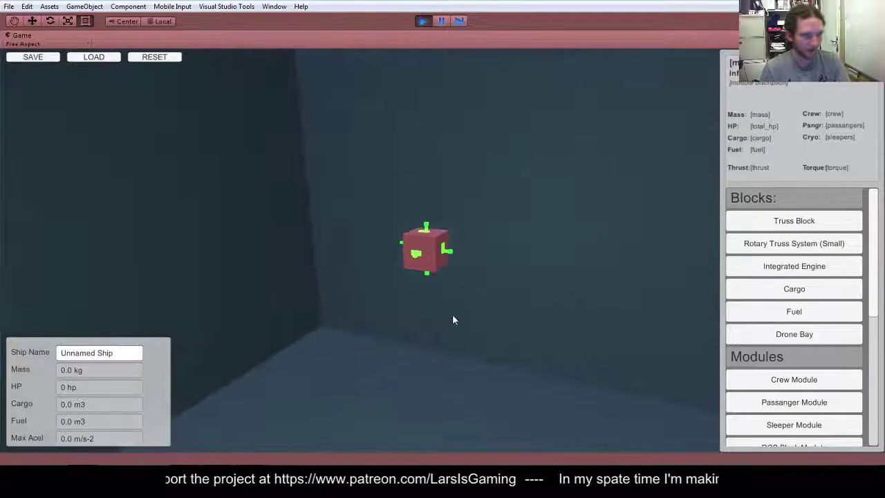
drag(452, 316, 390, 373)
click(747, 245)
click(444, 261)
- Attach Passanger Modules to the five upper and side connectors on the rotary truss rim
drag(349, 308, 674, 394)
click(799, 296)
click(771, 403)
drag(556, 283, 468, 267)
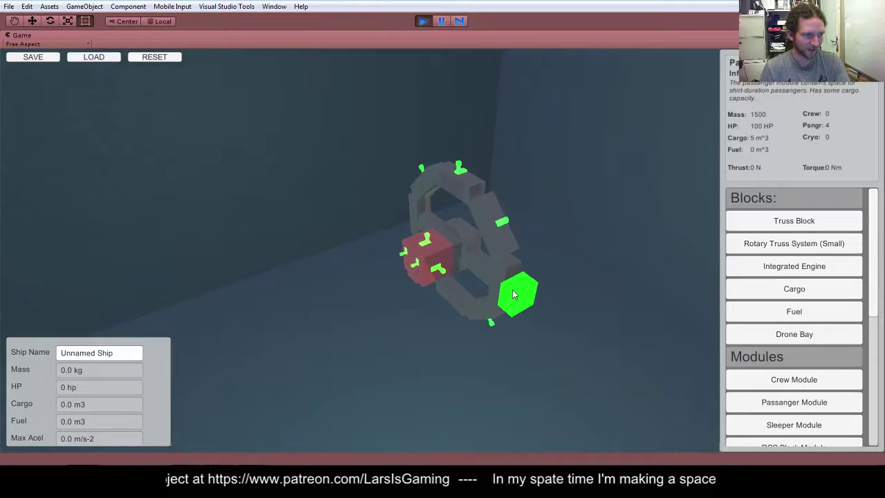
click(496, 224)
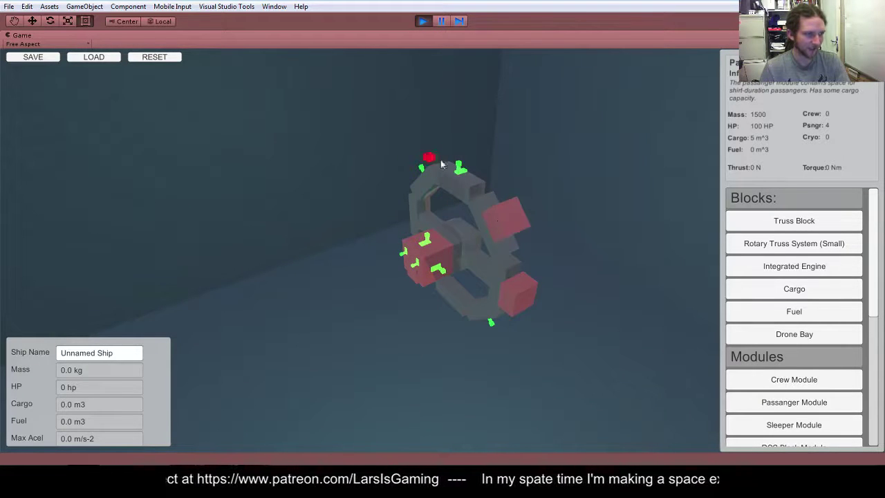
mouse_move(466, 172)
mouse_down()
mouse_move(565, 224)
mouse_move(497, 211)
mouse_up()
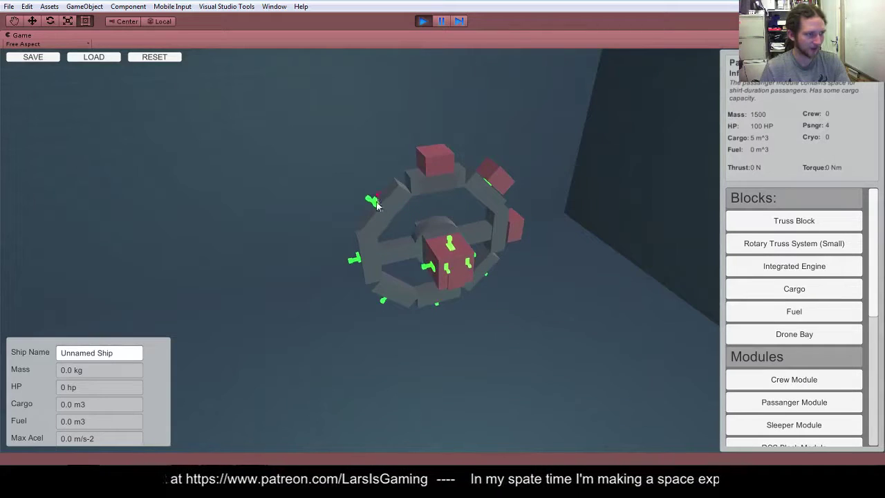
drag(440, 351, 490, 198)
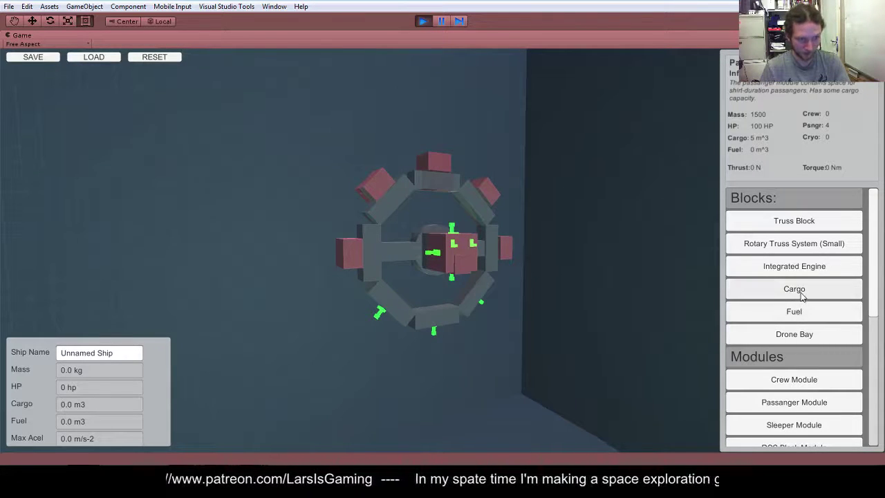
- Attach Sleeper Modules to the three remaining lower connectors on the rotary truss rim
click(788, 423)
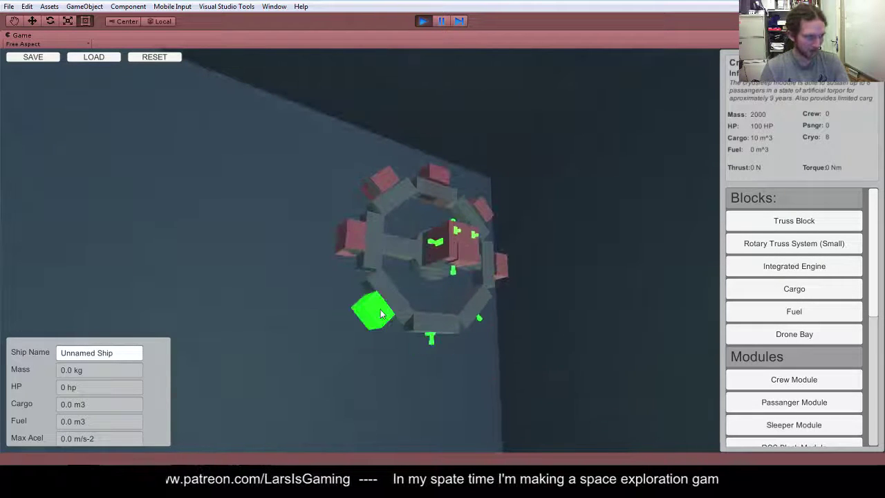
click(380, 309)
drag(525, 390, 269, 413)
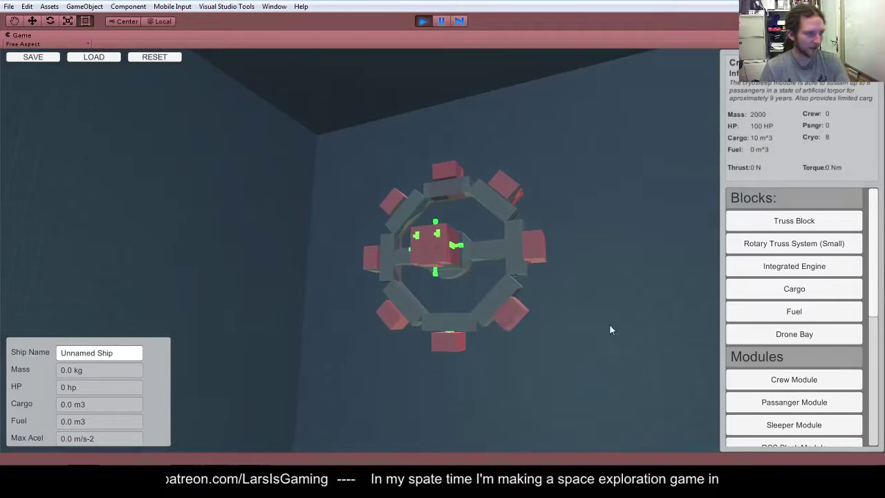
- Extend the ship from the rotary truss hub with a straight row of five Truss Blocks
drag(609, 324, 606, 385)
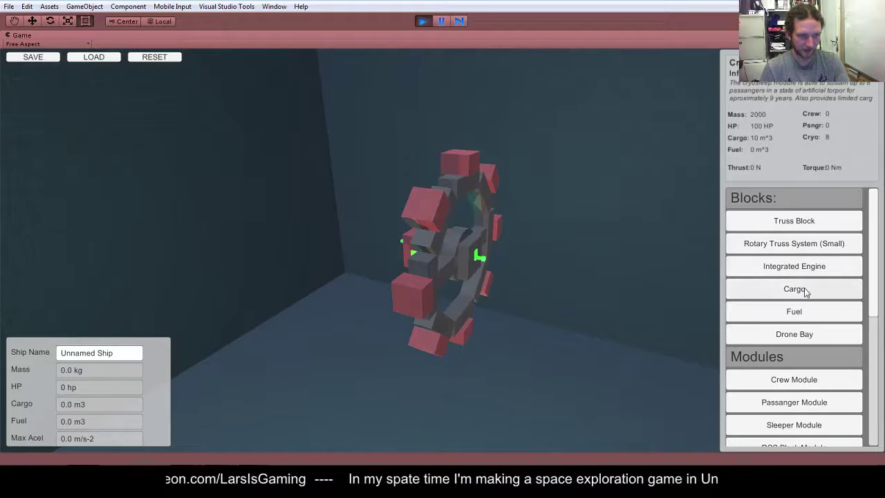
click(782, 226)
drag(566, 380, 477, 306)
click(477, 274)
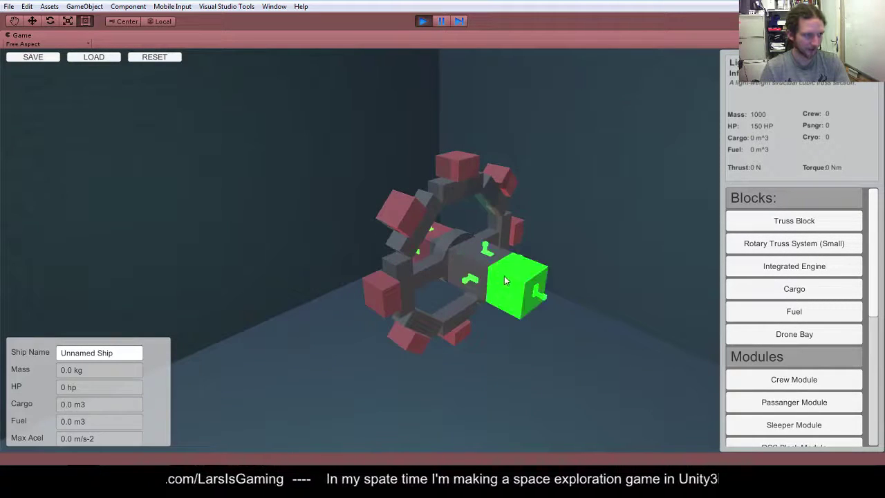
click(505, 280)
click(537, 297)
click(584, 319)
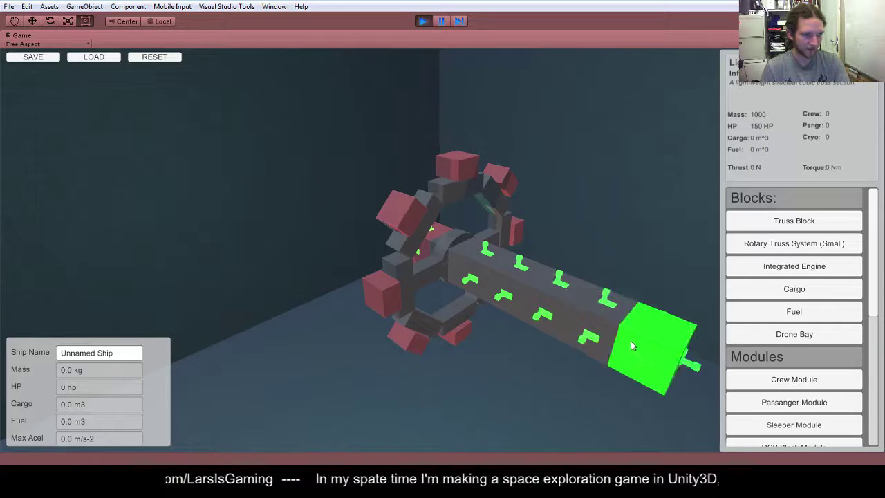
click(635, 351)
- Attach Cargo blocks to the top connectors of all five truss blocks
click(793, 291)
click(485, 245)
click(558, 283)
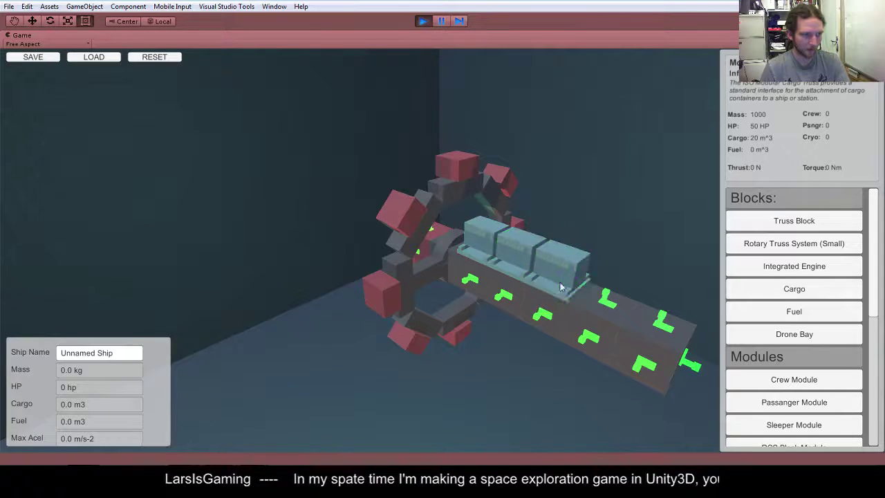
click(603, 304)
click(660, 326)
- Attach Cargo blocks to the underside connectors of all five truss blocks
drag(516, 412, 519, 187)
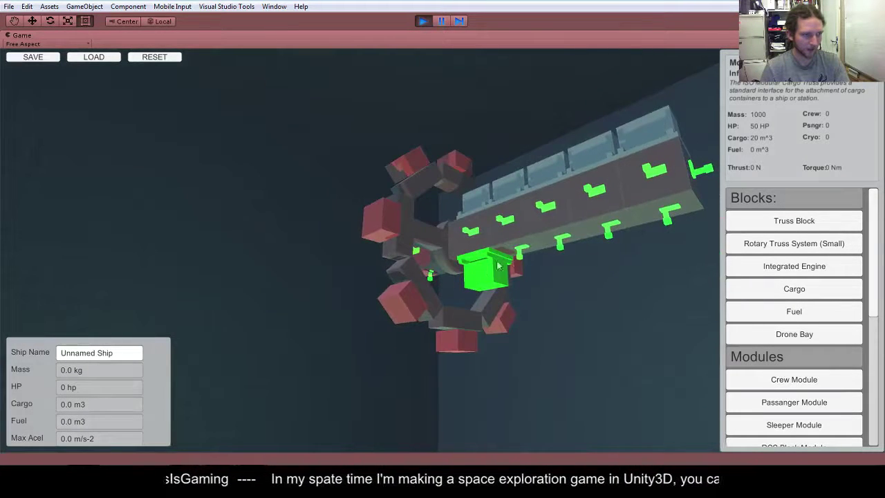
click(484, 261)
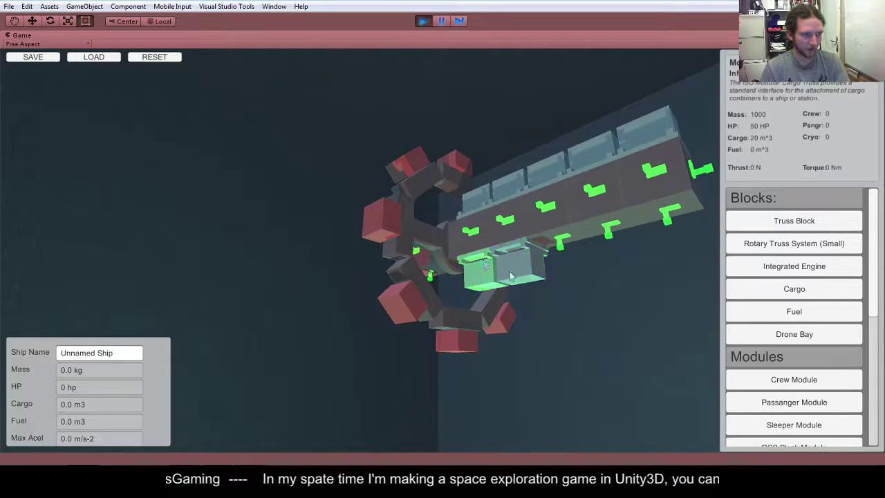
click(560, 250)
click(619, 234)
click(665, 227)
- Attach an Integrated Engine to the free end of the truss row
drag(664, 227, 462, 396)
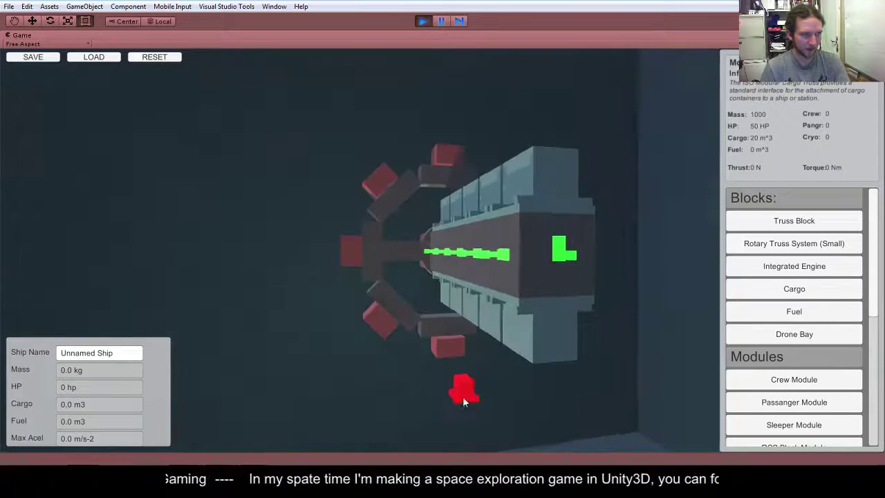
scroll(476, 364, down, 5)
drag(420, 328, 523, 429)
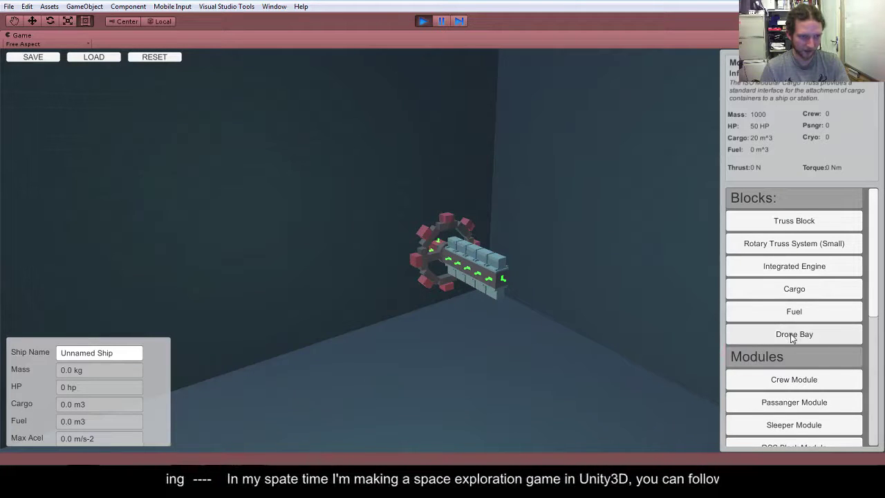
click(788, 268)
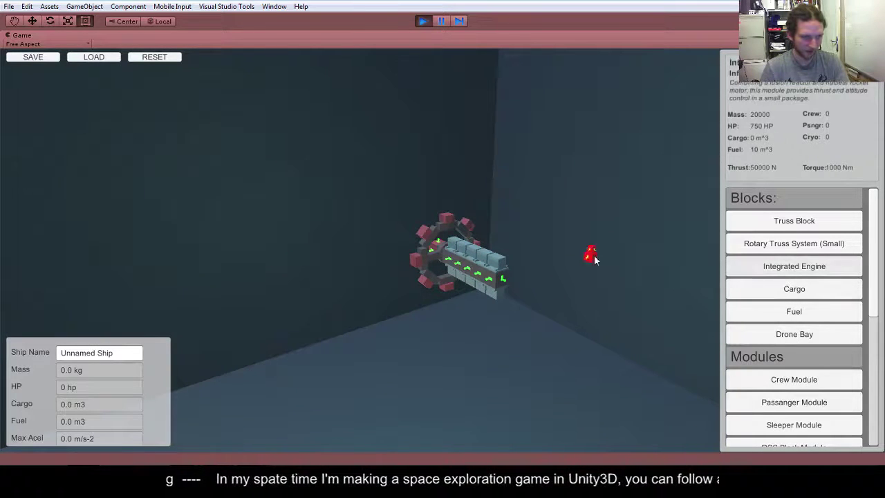
click(503, 286)
- Attach Fuel tanks to the top, both sides and underside of the engine's front section
click(780, 312)
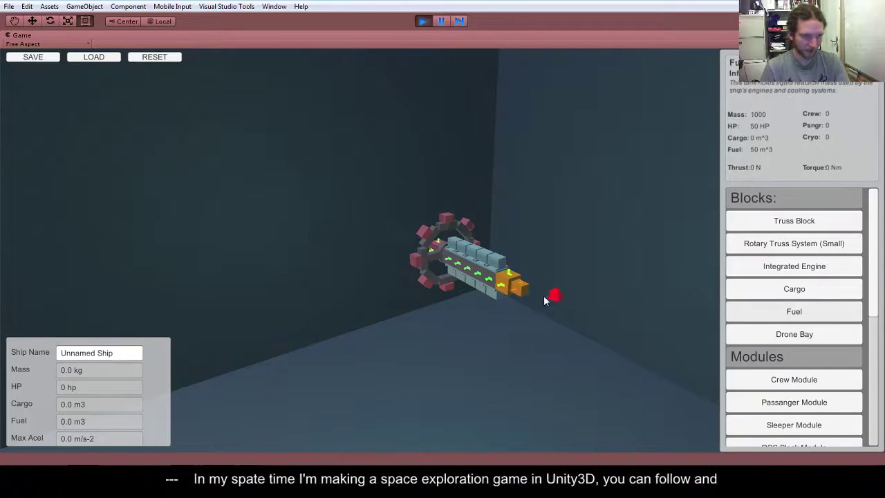
scroll(546, 296, up, 5)
click(698, 325)
scroll(352, 180, down, 5)
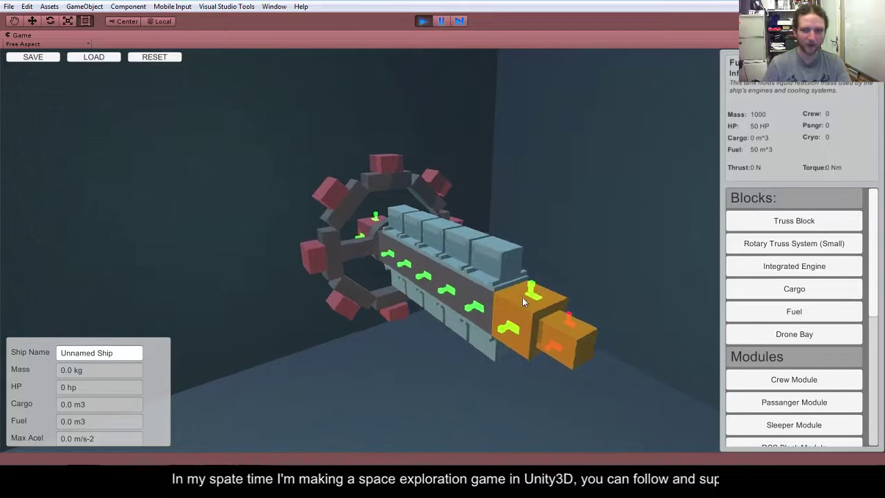
scroll(438, 287, down, 1)
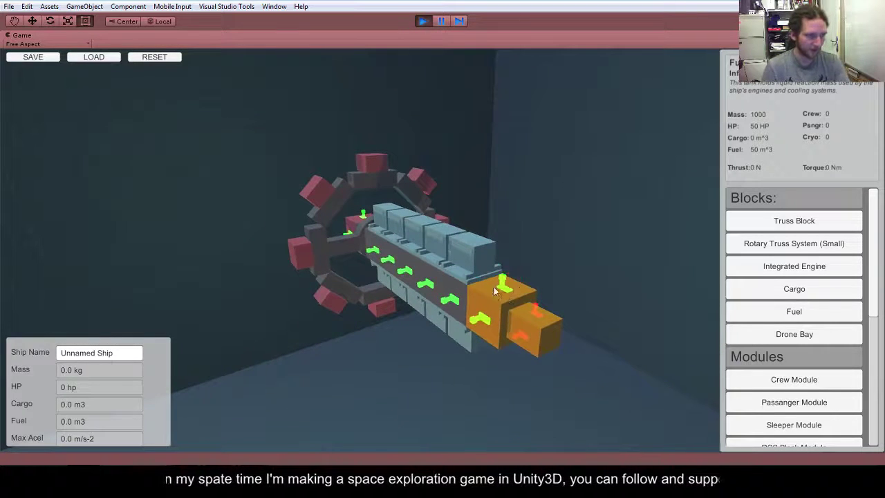
click(495, 289)
drag(475, 383, 250, 353)
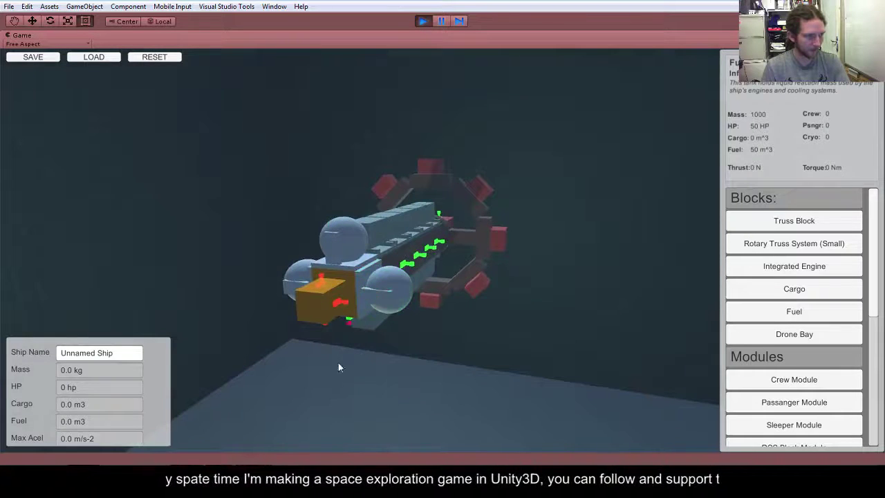
drag(338, 362, 344, 160)
- Attach RCS Block Modules to both sides of the red starting block
drag(340, 219, 523, 375)
scroll(800, 326, down, 1)
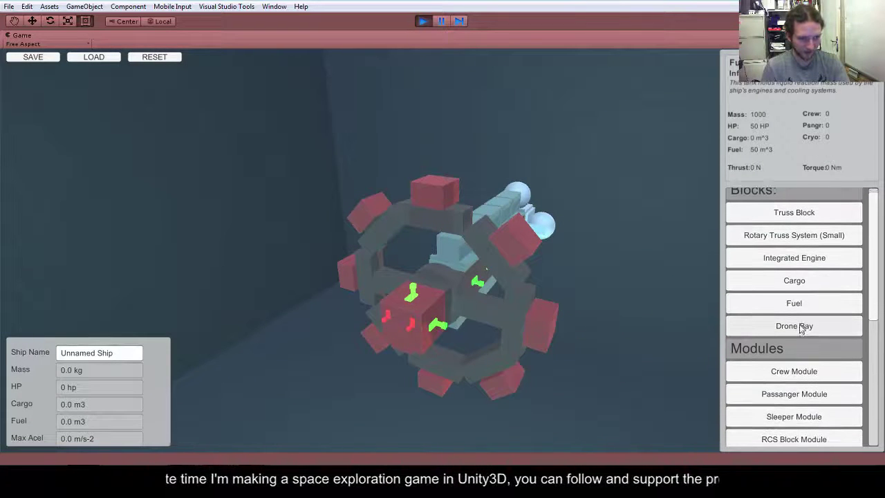
click(785, 435)
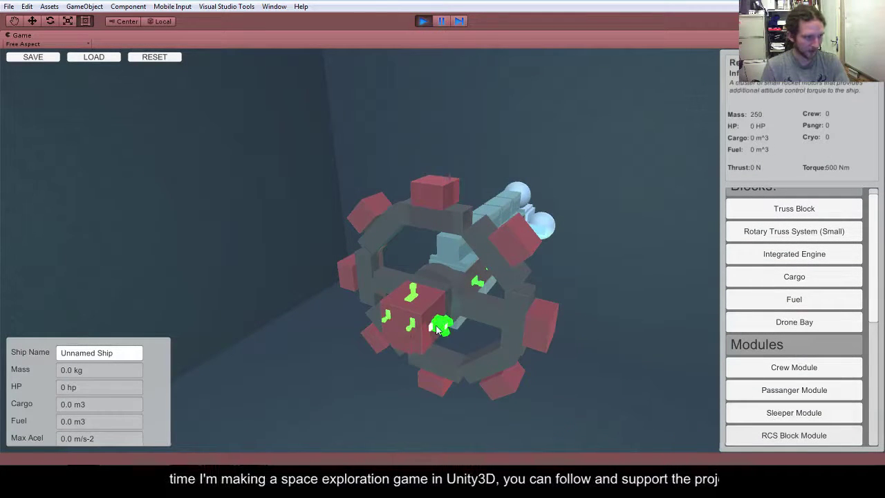
drag(326, 369, 616, 382)
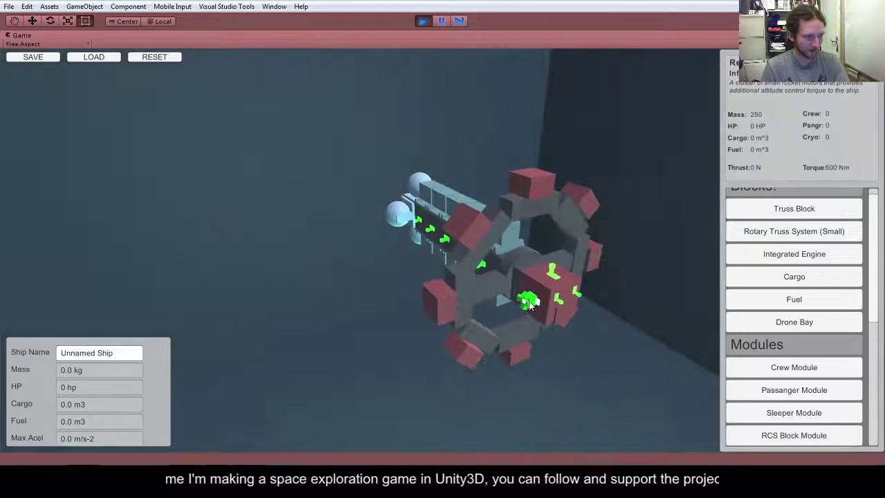
drag(288, 309, 348, 348)
drag(287, 307, 573, 371)
drag(391, 424, 624, 393)
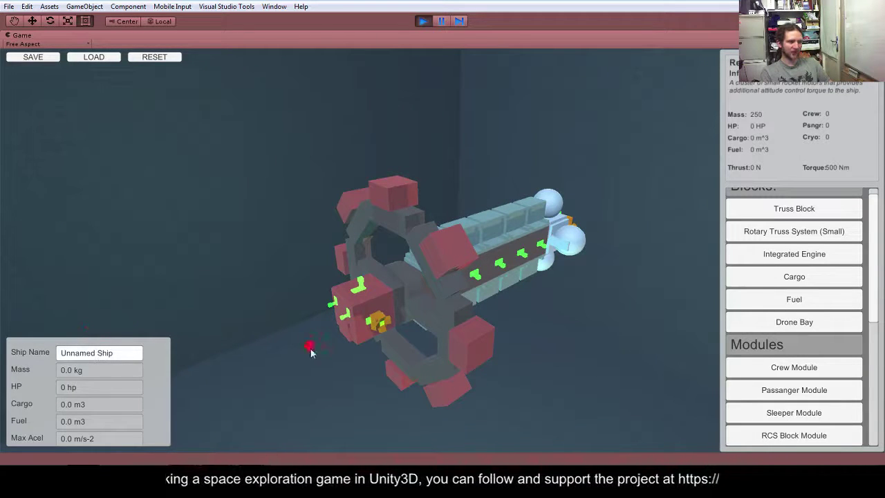
- Save the assembled ship
scroll(304, 311, up, 1)
scroll(297, 275, down, 2)
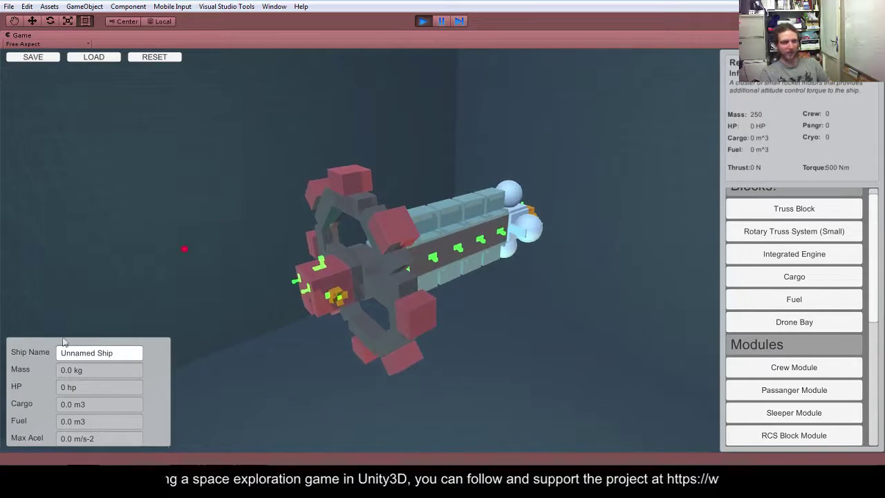
click(114, 354)
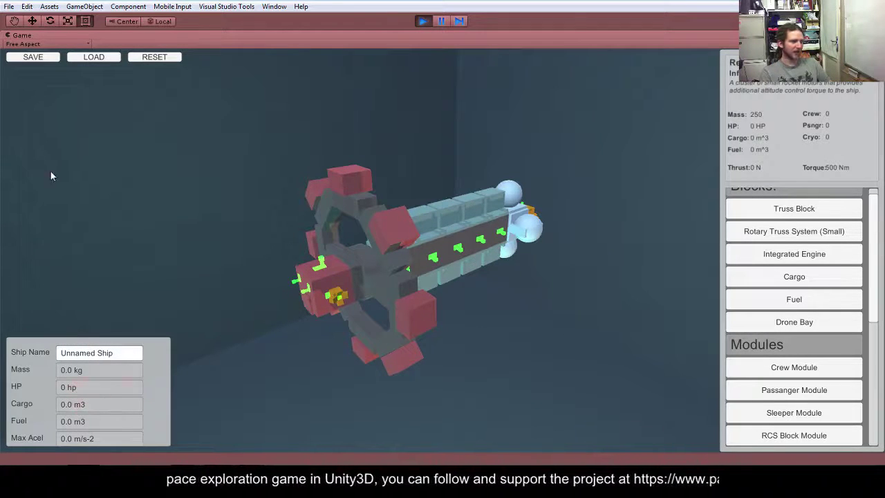
click(44, 58)
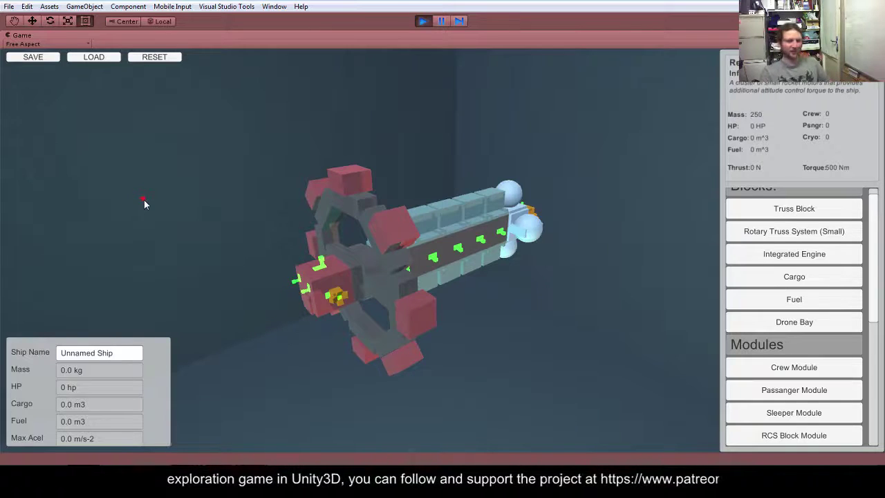
mouse_move(161, 267)
mouse_down()
mouse_move(50, 267)
mouse_move(176, 263)
mouse_up()
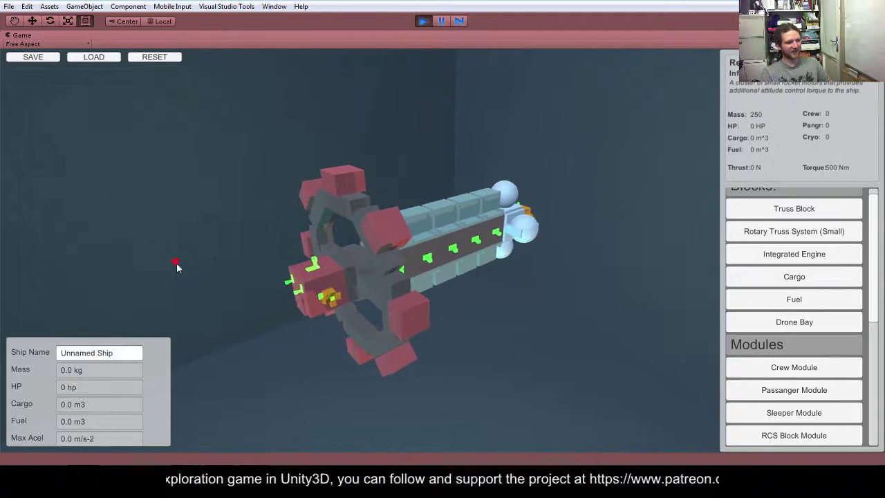
- Attach a Rotary Truss System (Small) to each of the two opposite long sides of the ship's central truss row
click(763, 239)
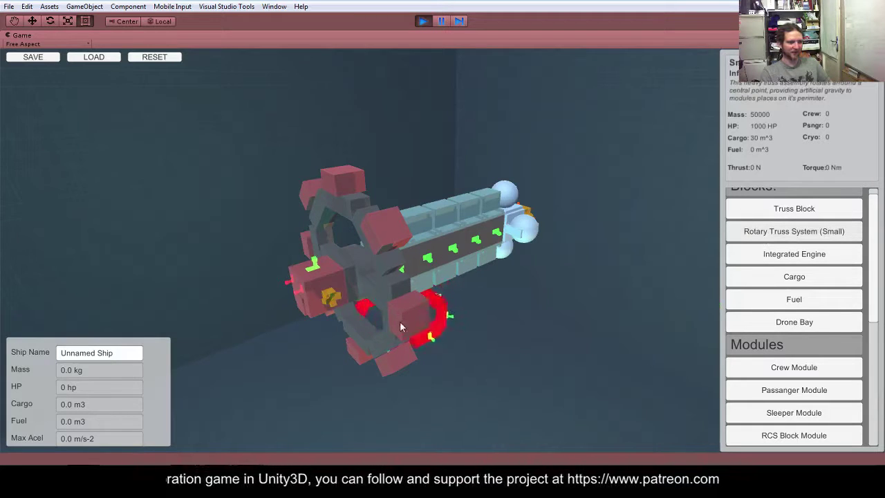
click(453, 246)
drag(251, 368, 824, 417)
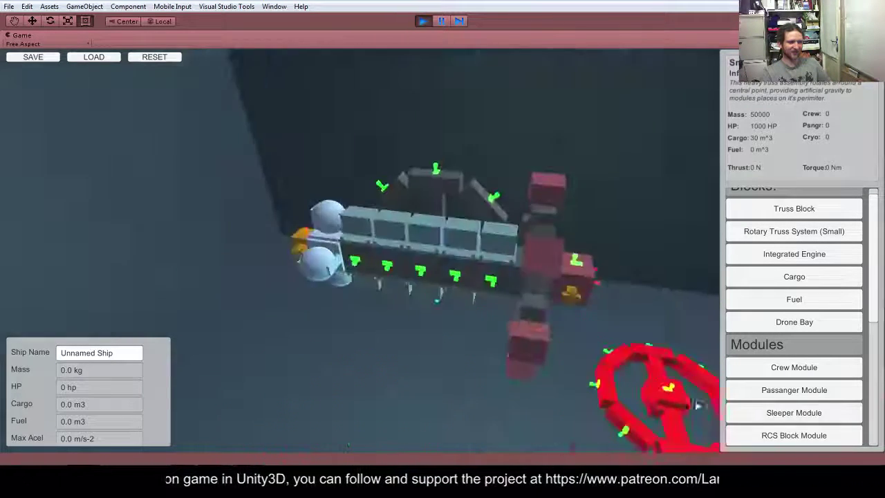
click(442, 297)
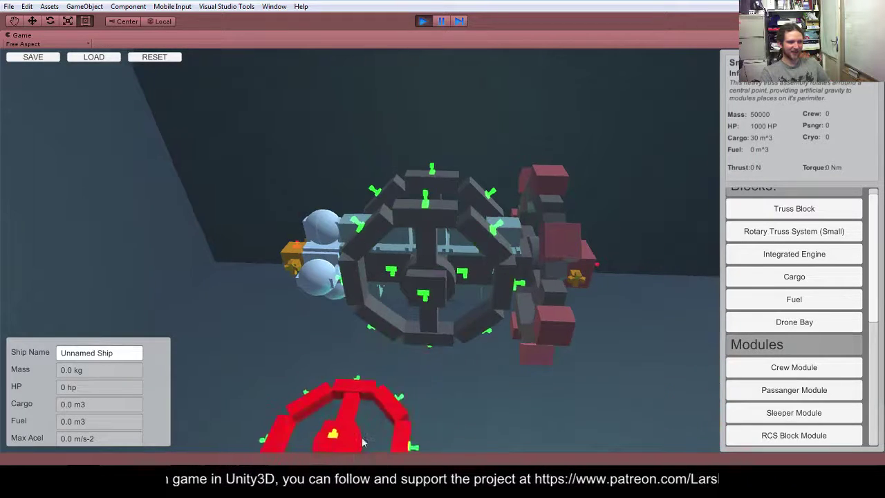
- Chain three more small rotary trusses from the top rim of one side ring, alternating flat and upright rings
drag(397, 423, 561, 438)
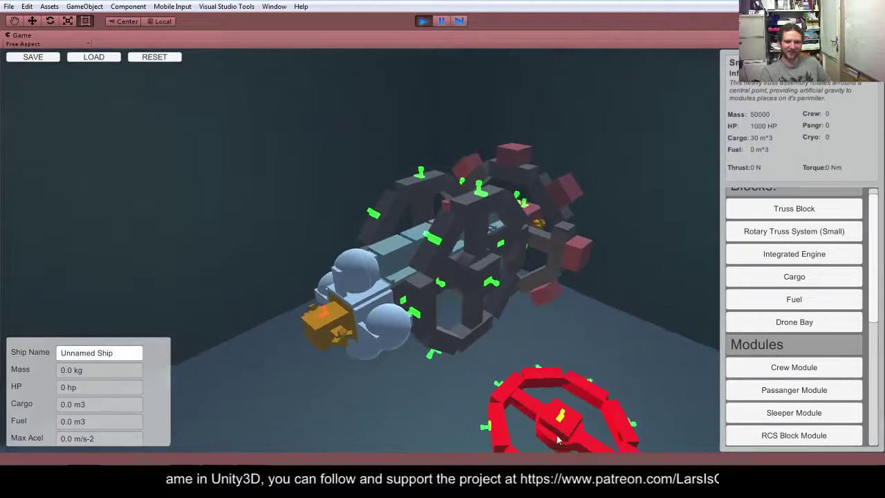
click(479, 192)
drag(493, 373, 563, 163)
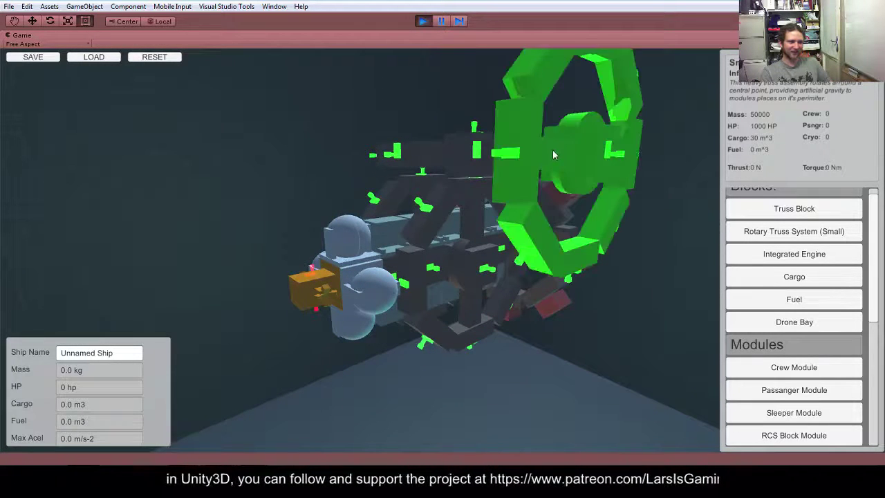
drag(604, 161, 541, 262)
click(527, 260)
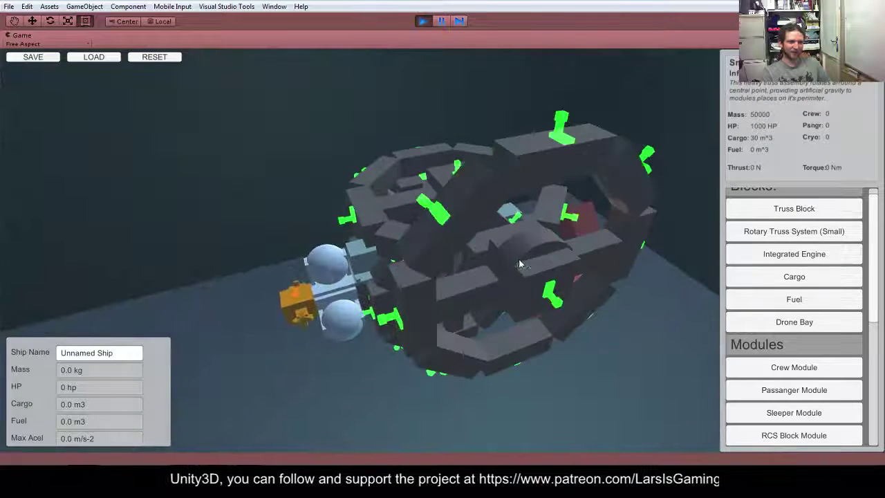
click(565, 129)
- Examine the enlarged ship with its stacked rotary trusses from several angles and from farther away
drag(564, 129, 578, 205)
scroll(579, 205, down, 3)
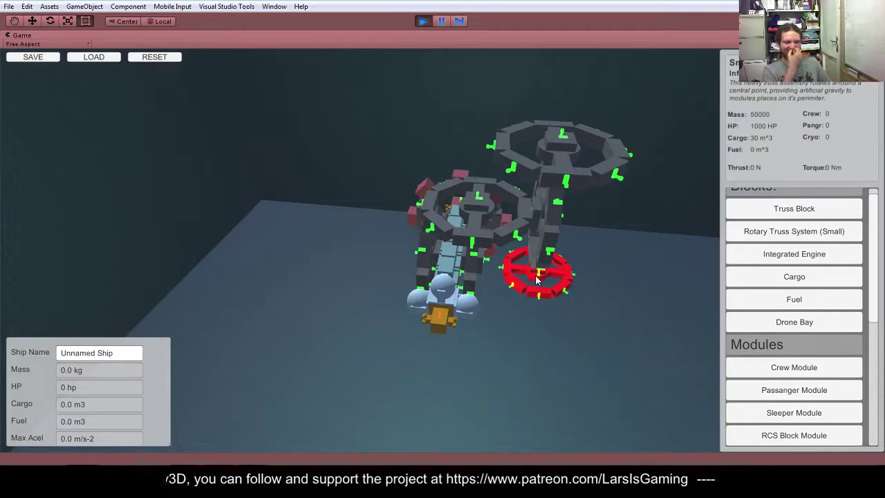
drag(537, 278, 256, 315)
drag(398, 173, 508, 170)
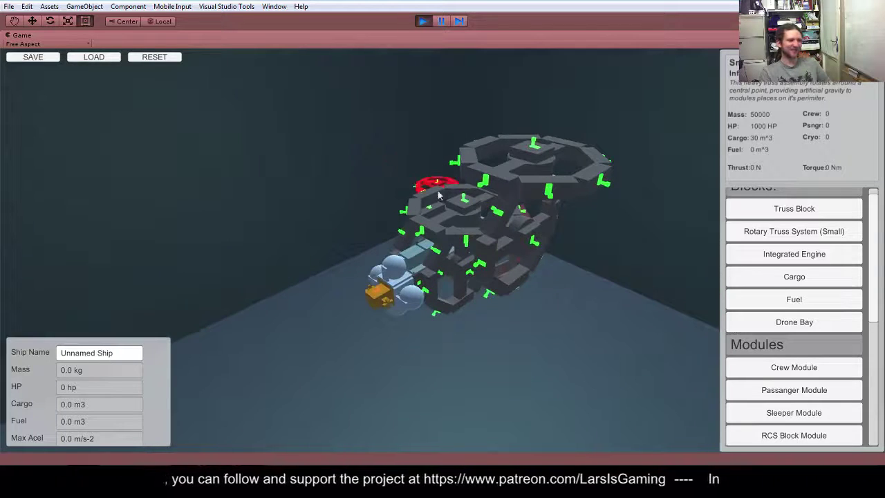
drag(440, 198, 716, 284)
drag(391, 359, 643, 281)
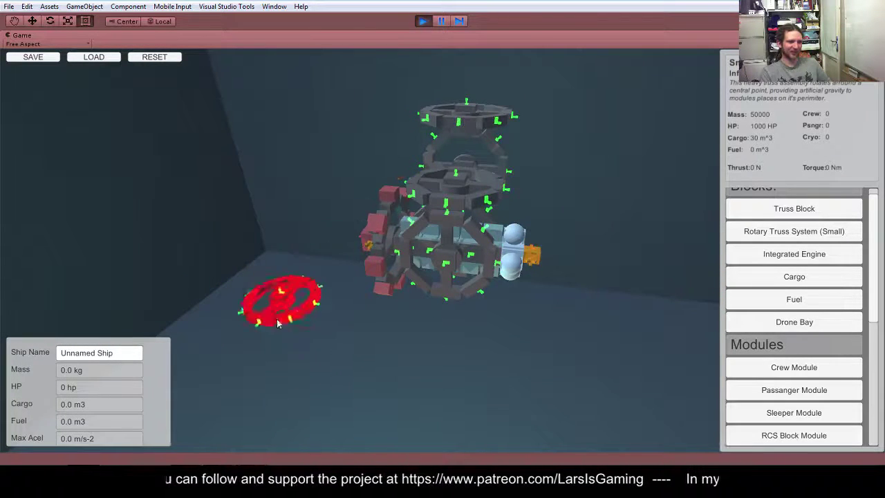
drag(275, 331, 504, 346)
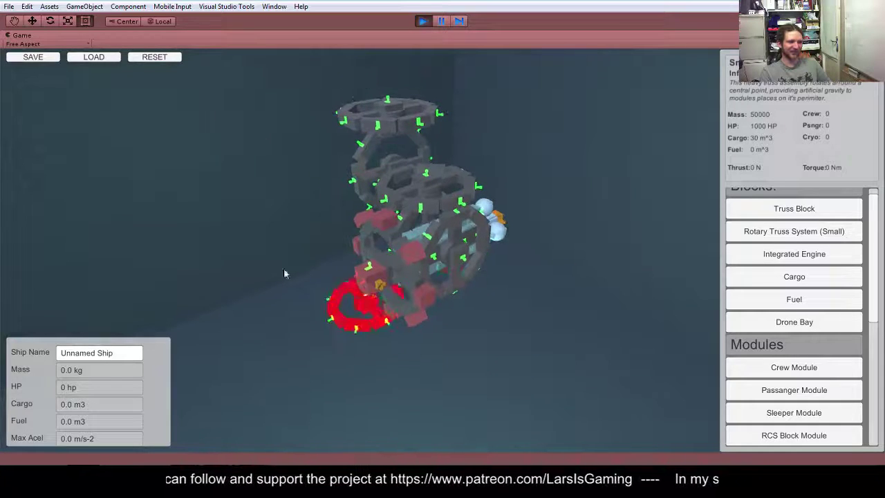
drag(208, 251, 279, 228)
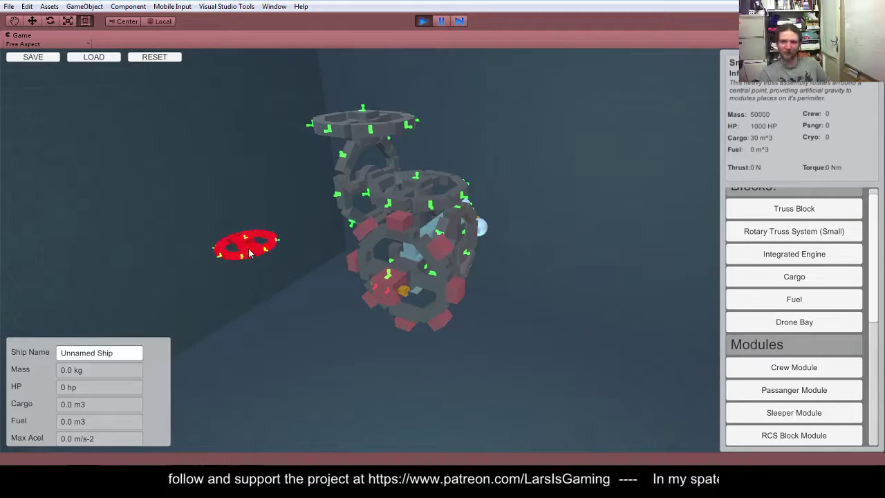
drag(245, 246, 110, 204)
drag(235, 177, 71, 259)
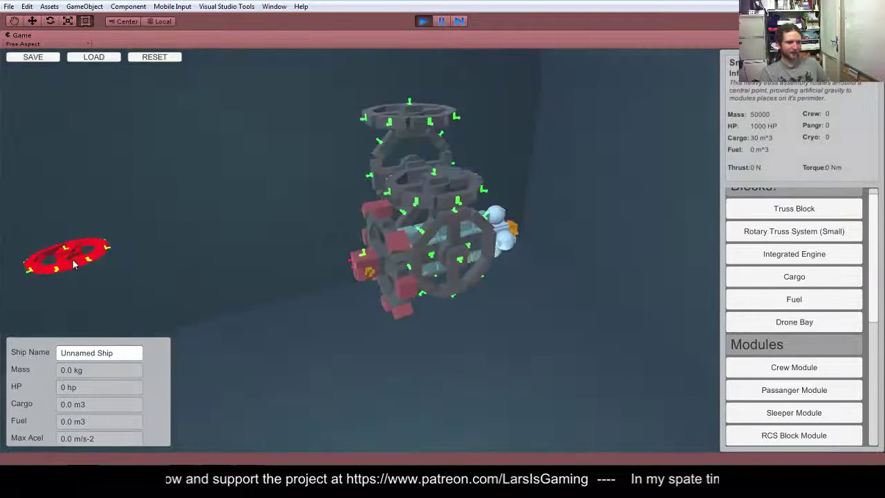